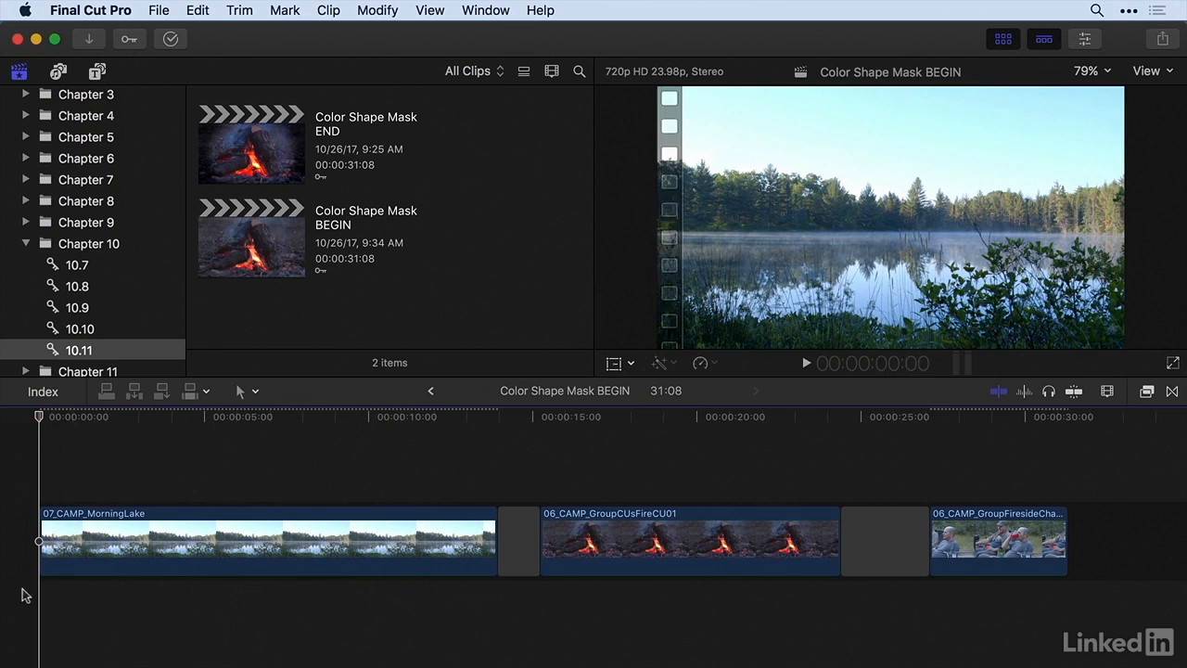
Inspect the 07_CAMP_MorningLake clip's effects and compare the image with Color Board 1 disabled and re-enabled
left_click(50, 534)
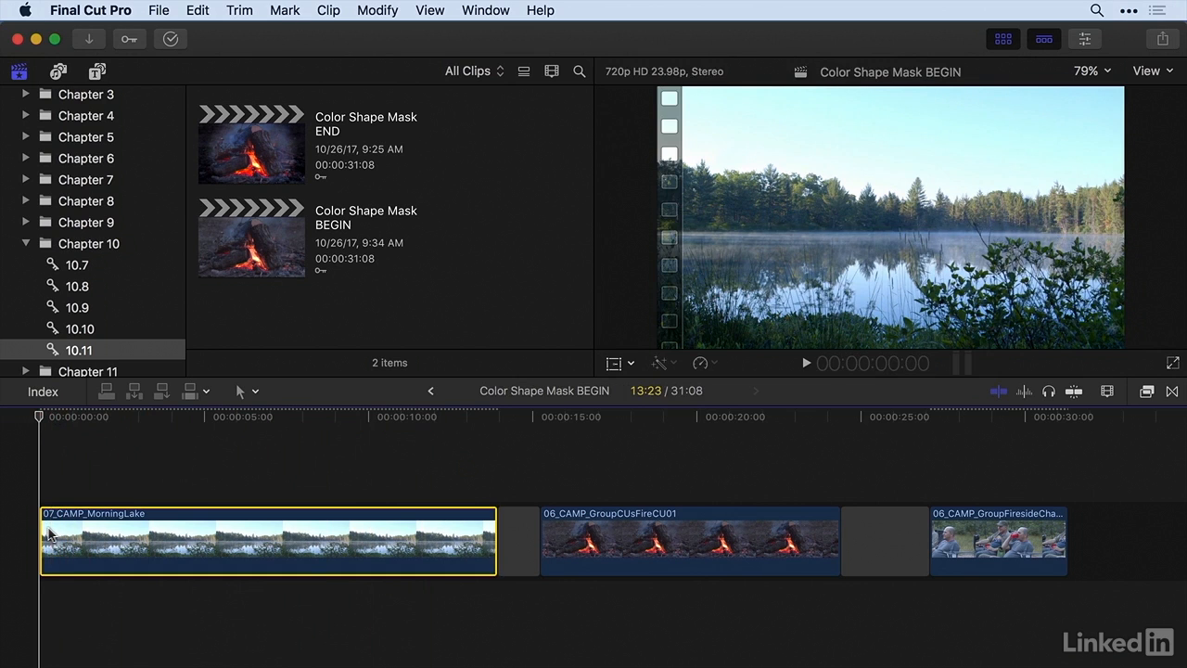
key("super+4")
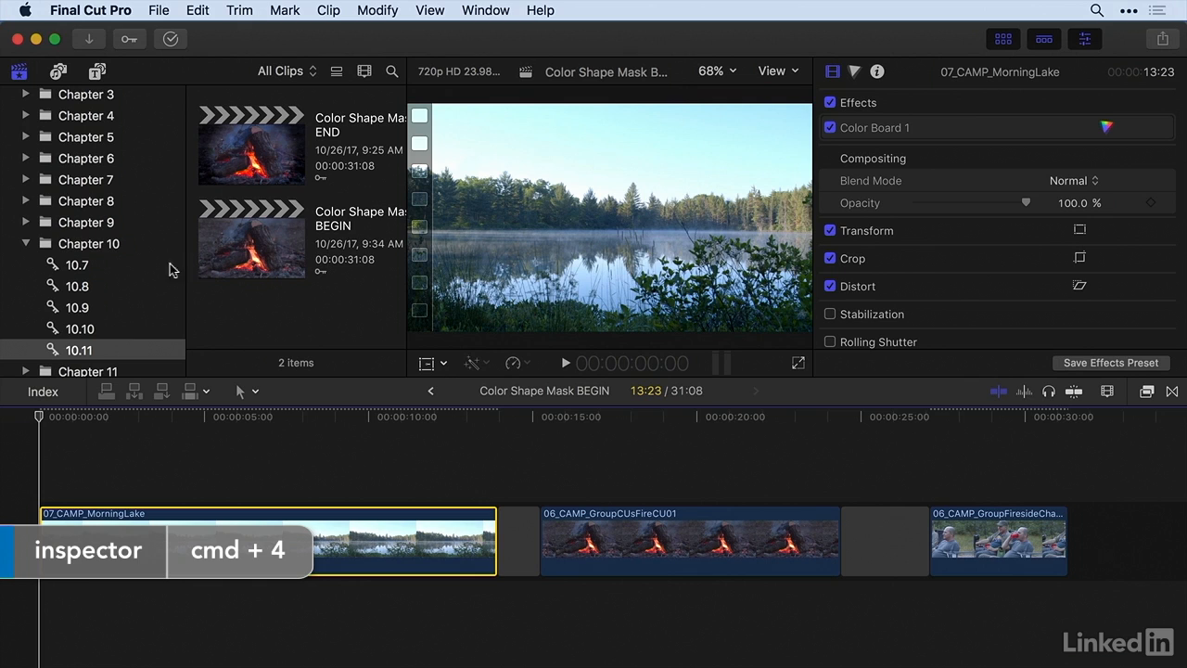
mouse_move(857, 128)
left_click(830, 128)
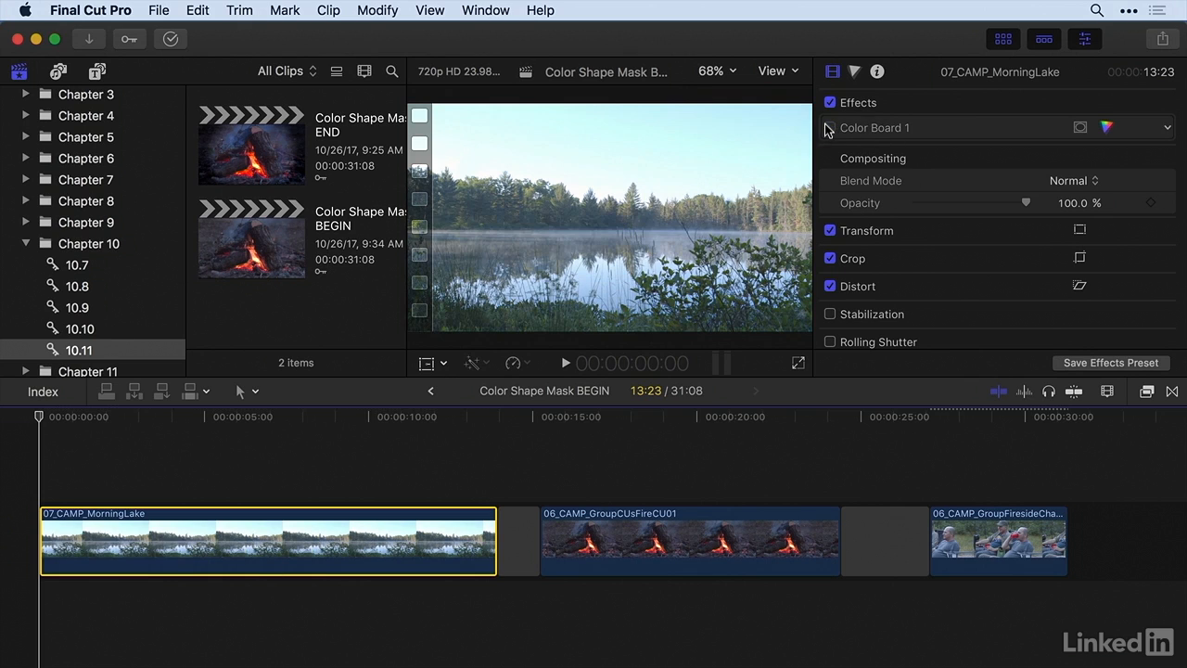
left_click(830, 128)
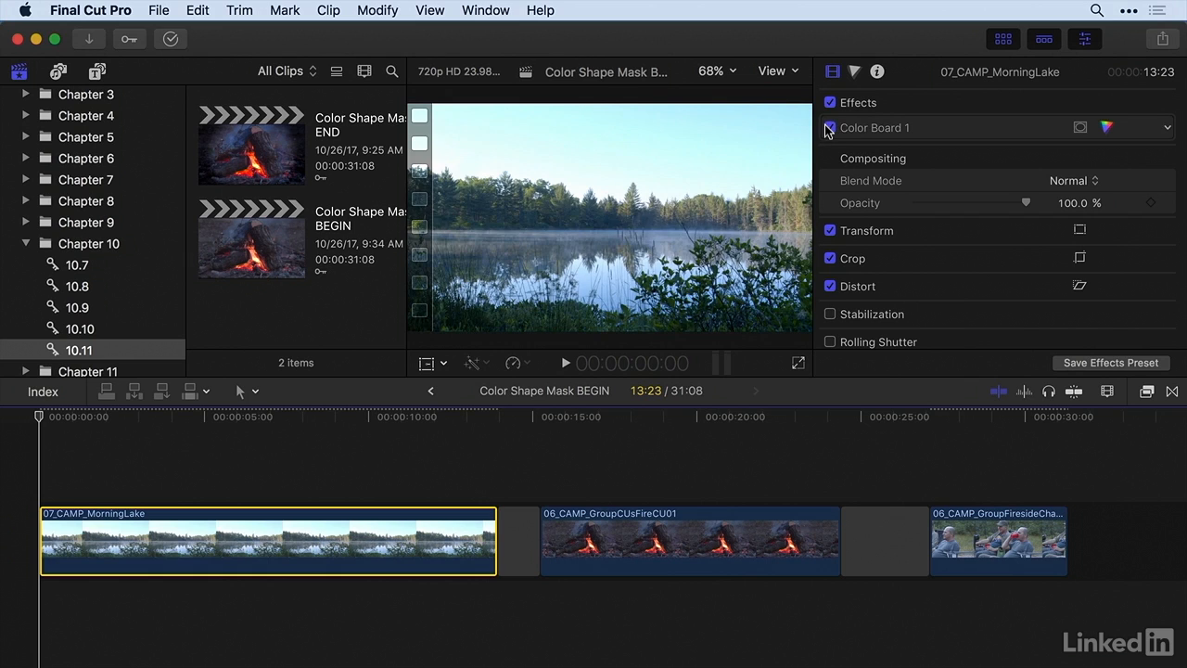
Add a Color Wheels correction to the lake clip with a color mask sampled from the tree line
left_click(855, 72)
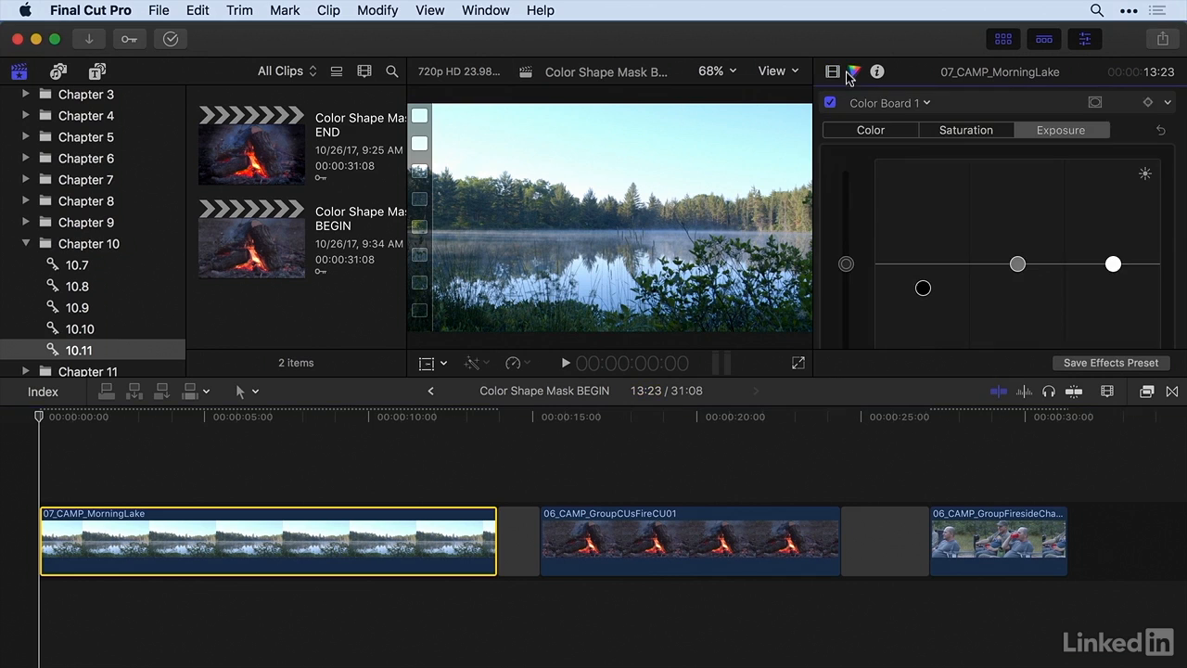
left_click(896, 102)
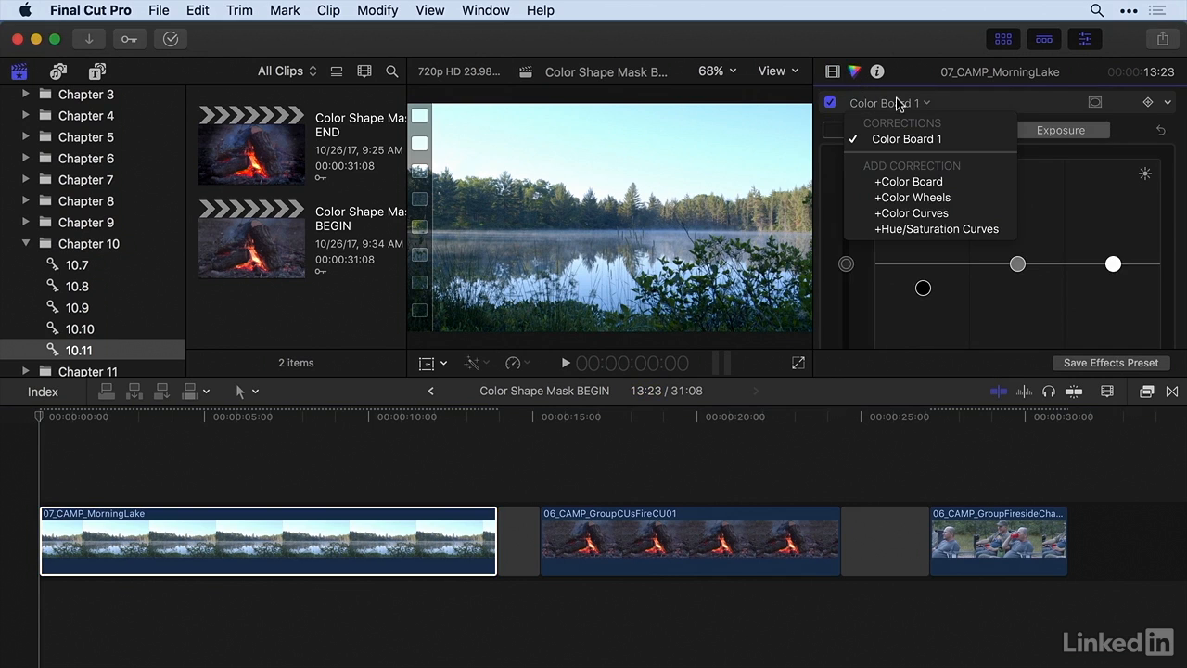
left_click(923, 198)
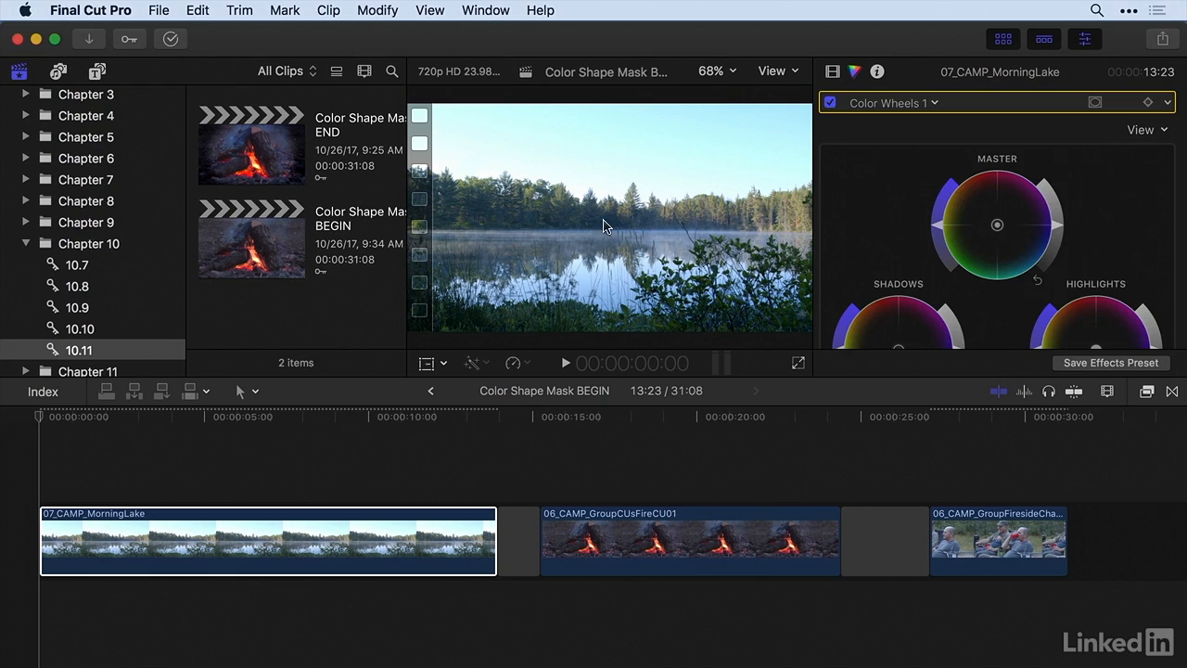
left_click(1095, 105)
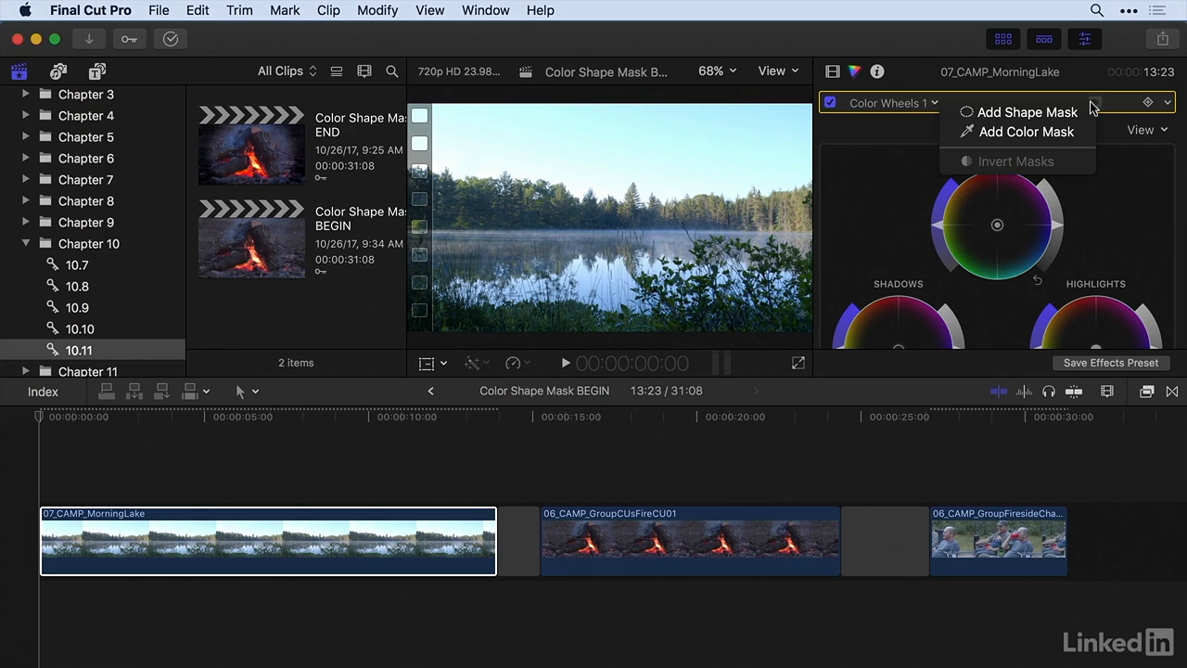
left_click(1053, 132)
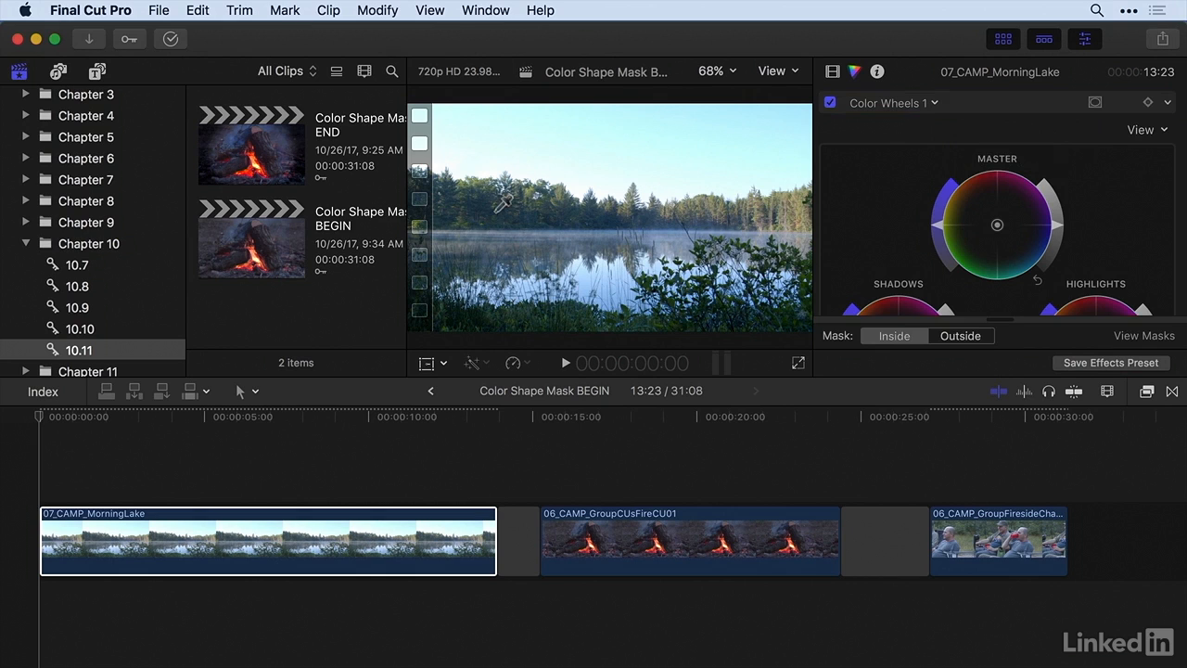
mouse_move(497, 209)
left_mouse_down()
mouse_move(525, 176)
mouse_move(506, 203)
left_mouse_up()
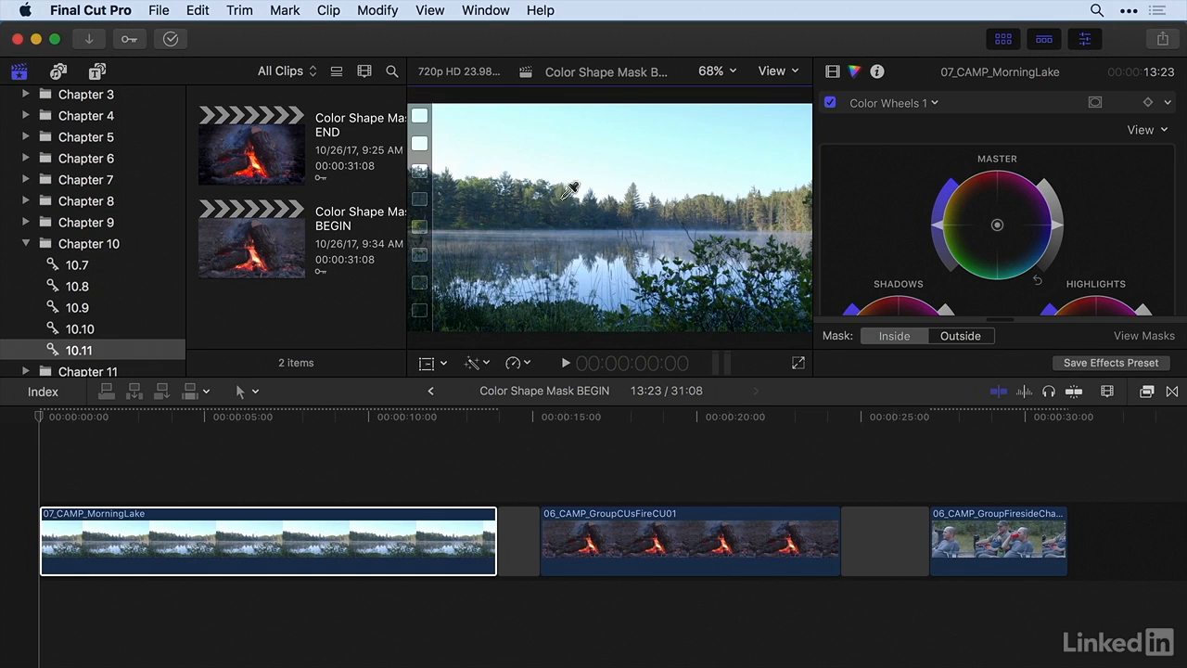
Refine the Color Wheels 1 color mask by adding and subtracting samples from the foreground bushes, water reflection and tree line
left_click(832, 72)
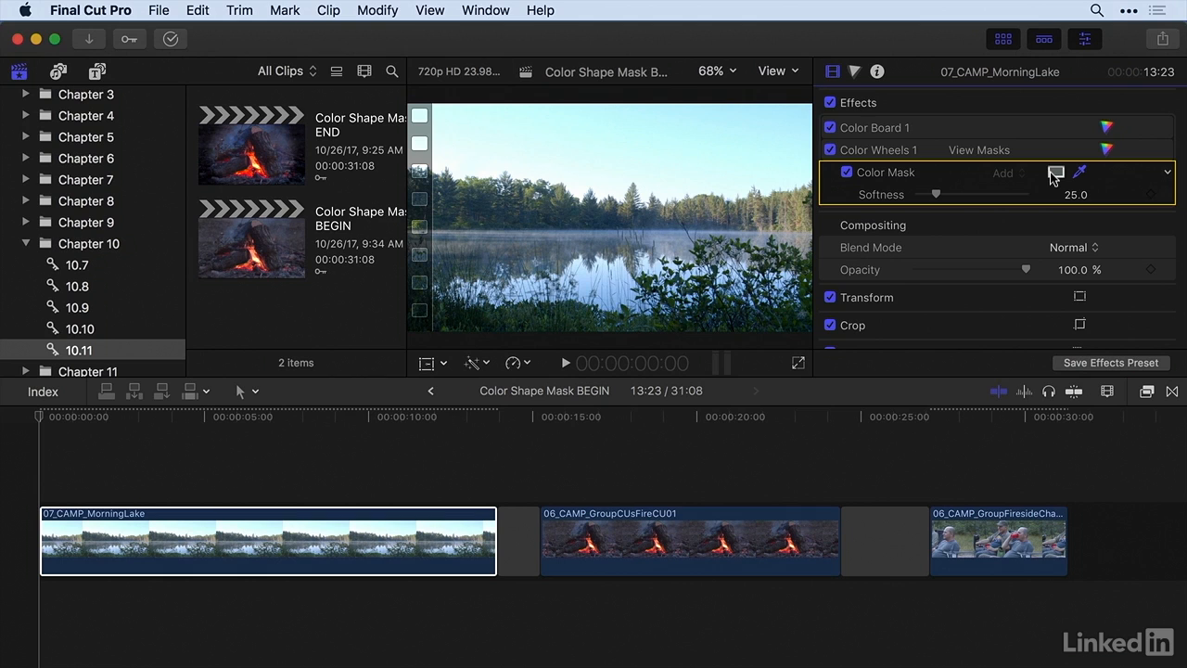
mouse_move(776, 312)
left_mouse_down()
mouse_move(781, 321)
mouse_move(771, 315)
left_mouse_up()
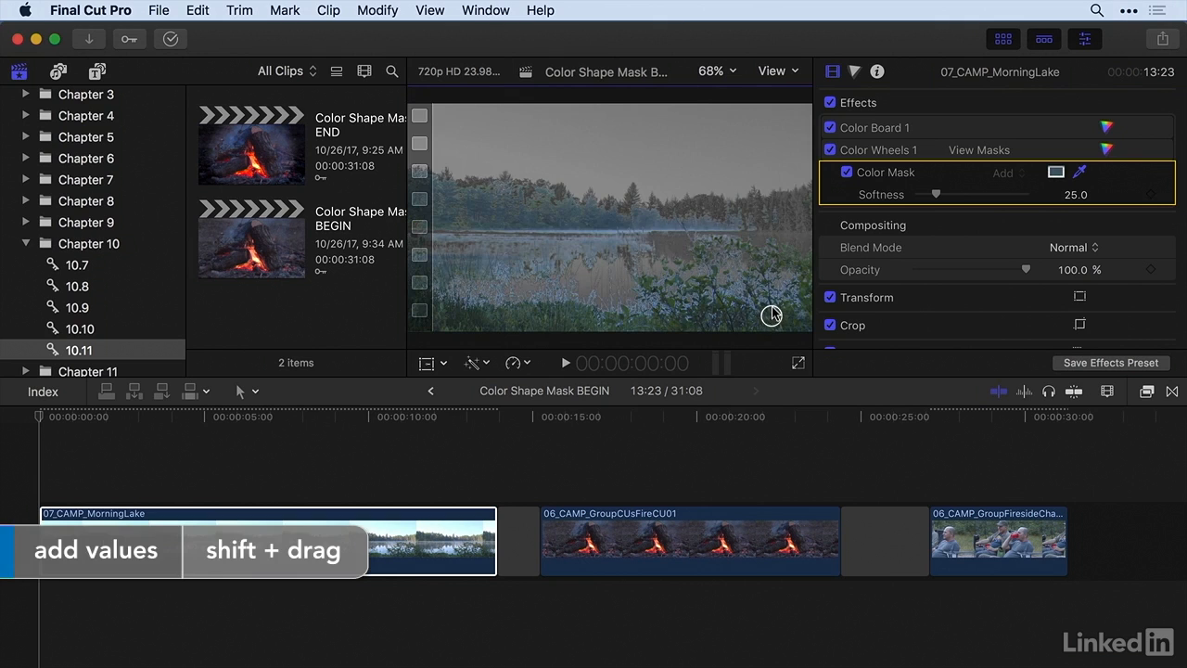
left_click_drag(772, 315, 777, 310)
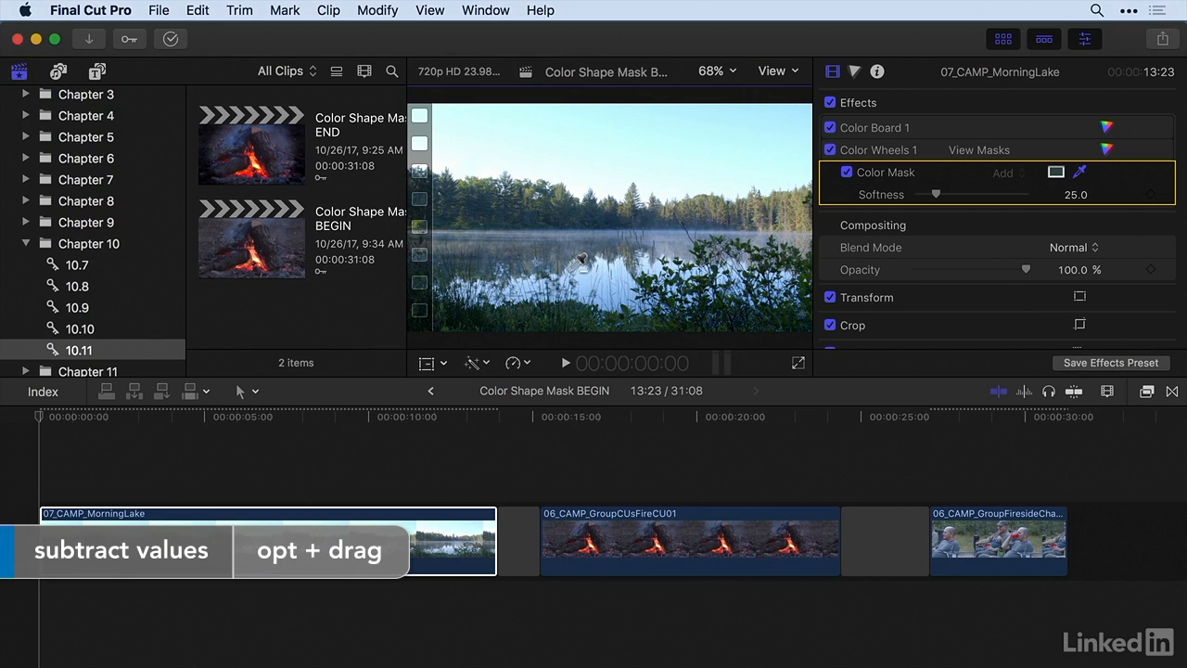
left_click_drag(594, 272, 608, 256)
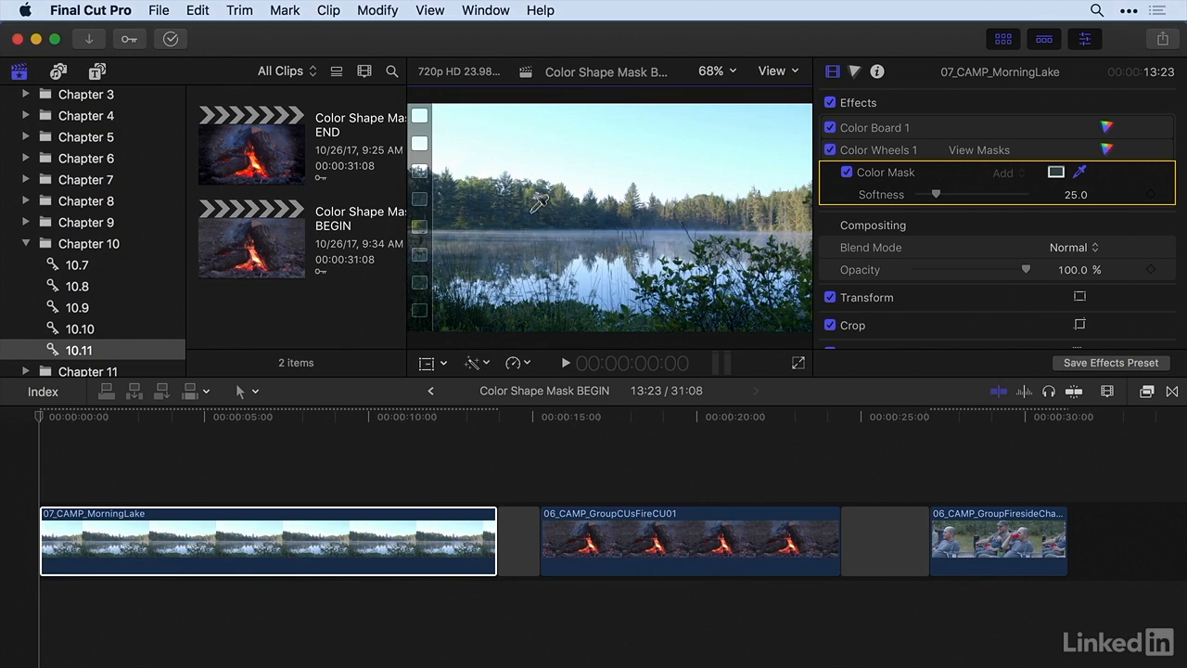
mouse_move(514, 204)
left_mouse_down()
mouse_move(501, 213)
mouse_move(507, 201)
left_mouse_up()
Warm the masked foliage in Color Wheels 1 by shifting Master and Midtones toward orange and Shadows toward red
left_click(855, 72)
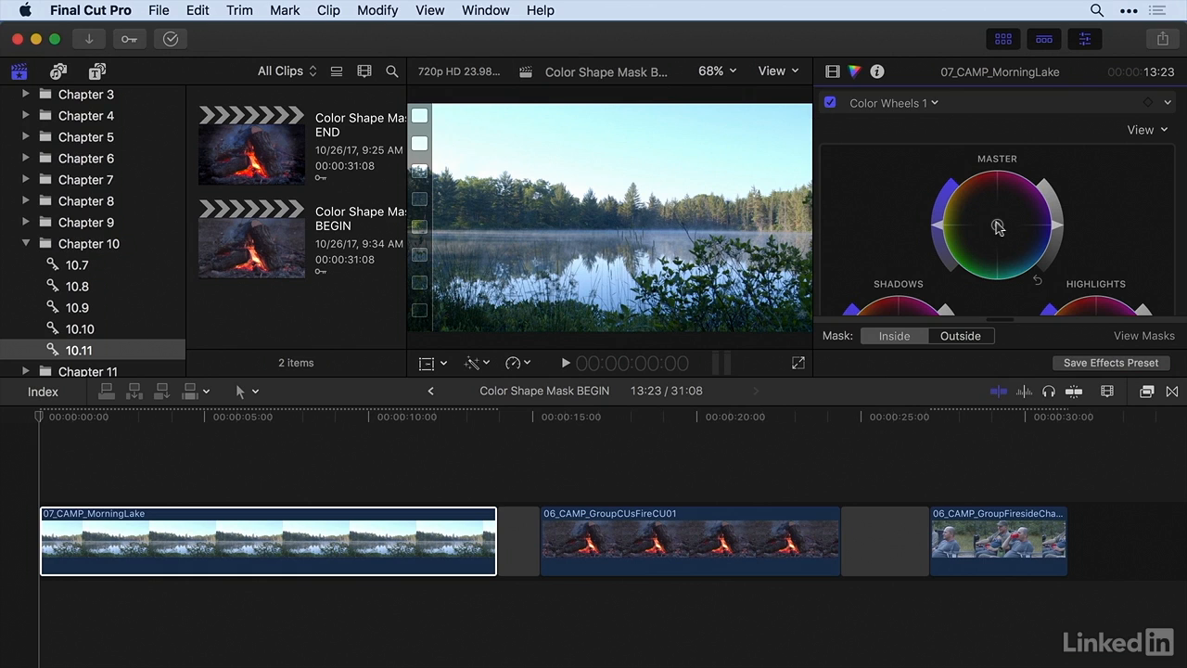
left_click_drag(998, 227, 853, 143)
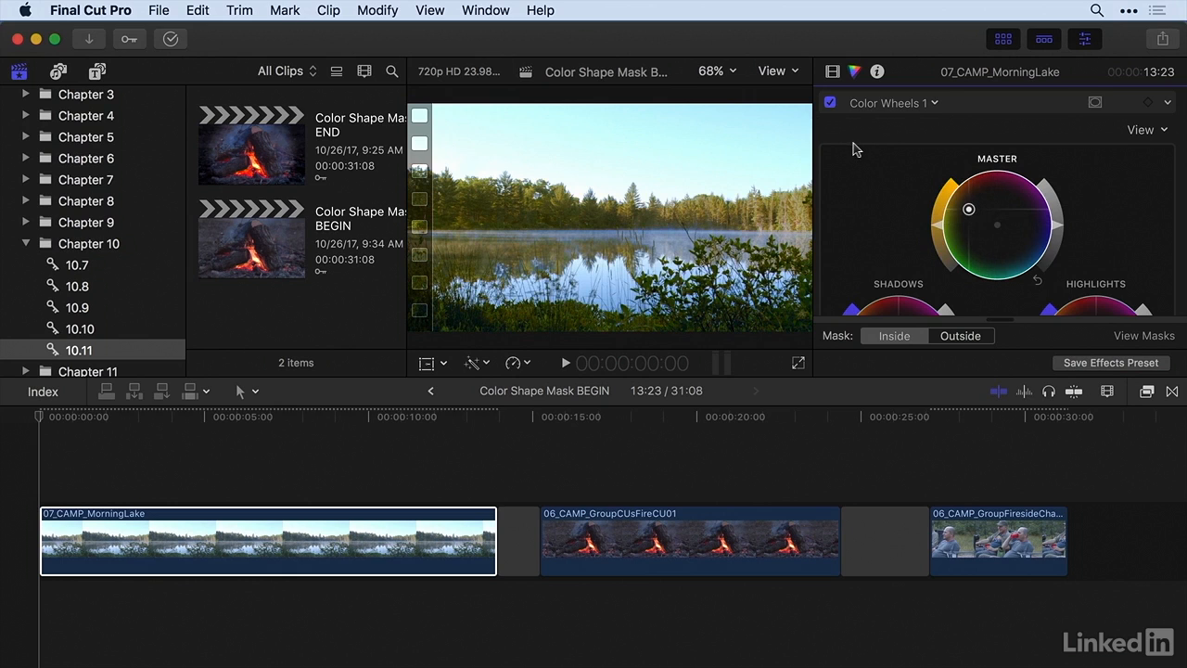
scroll(972, 204, "down", 5)
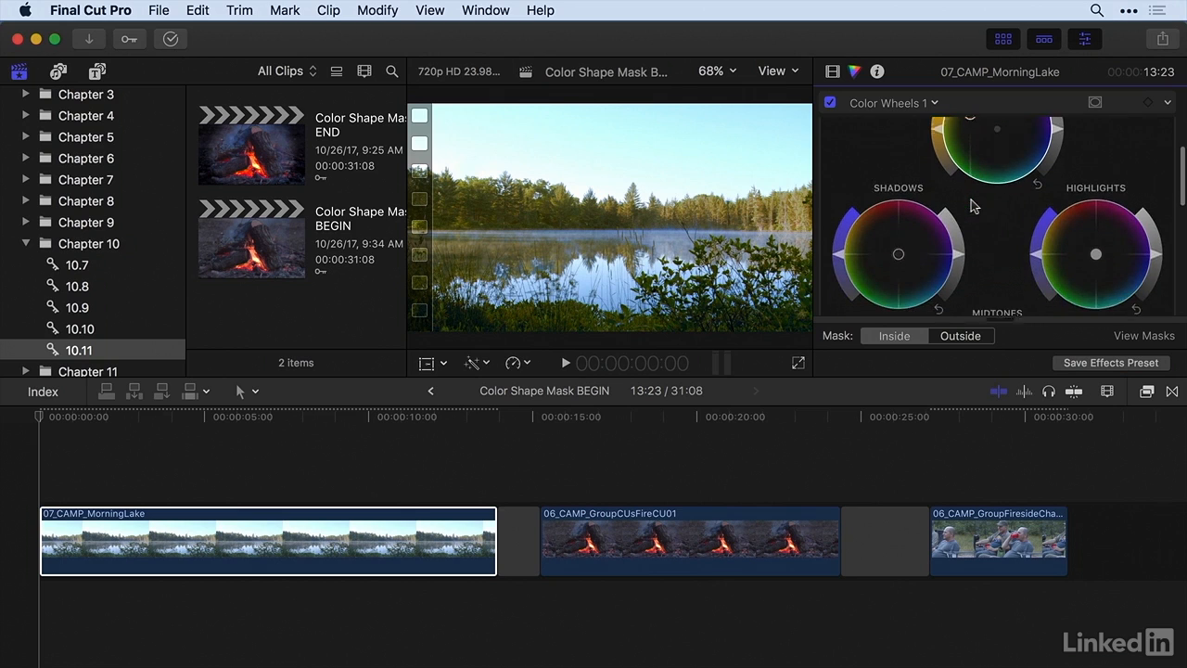
left_click_drag(896, 246, 870, 167)
scroll(982, 214, "down", 5)
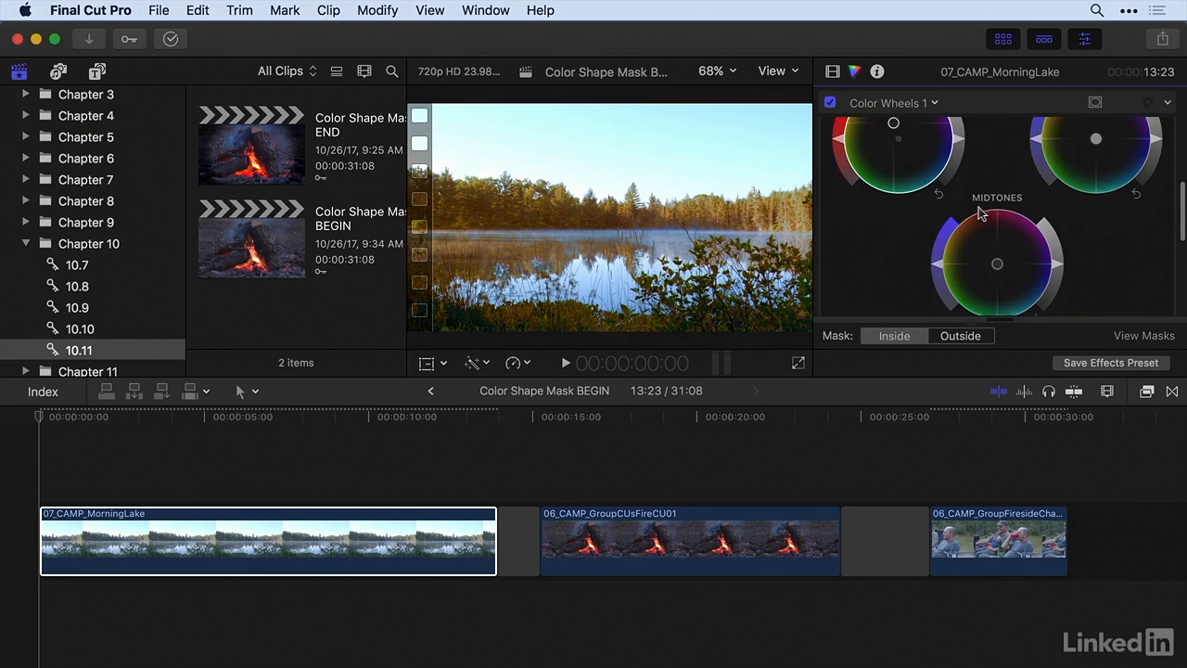
left_click_drag(995, 263, 912, 211)
scroll(912, 210, "up", 1)
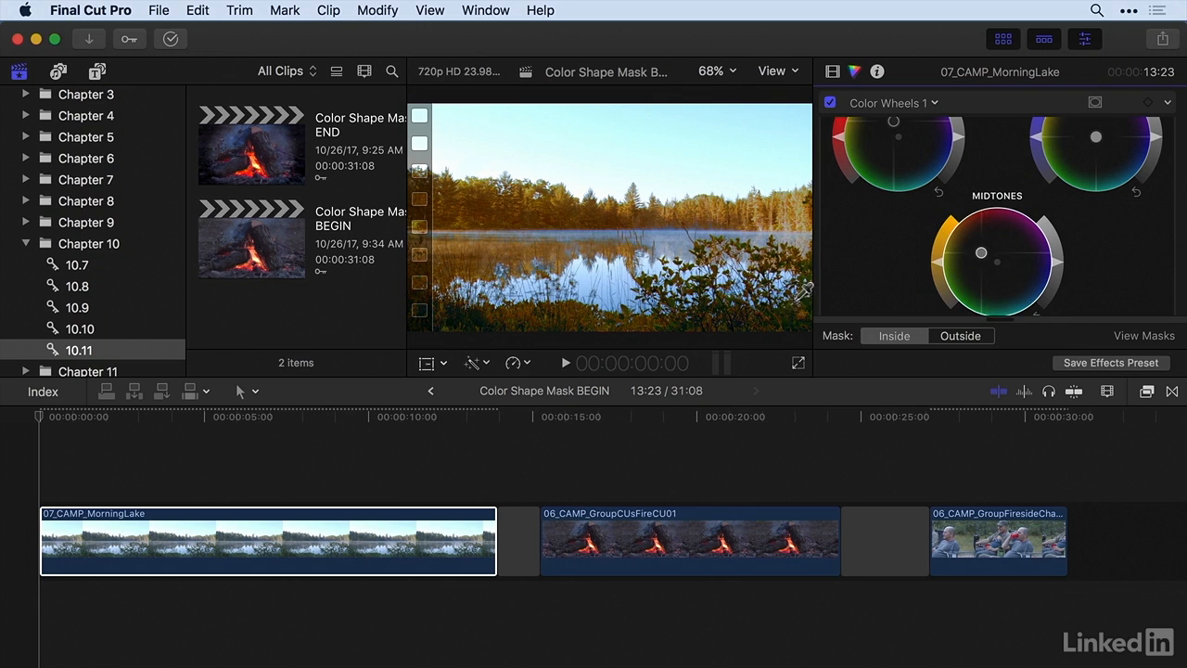
Extend the Color Wheels 1 color mask with a sample from the foreground bushes and set its softness to 72
left_click_drag(805, 284, 807, 291)
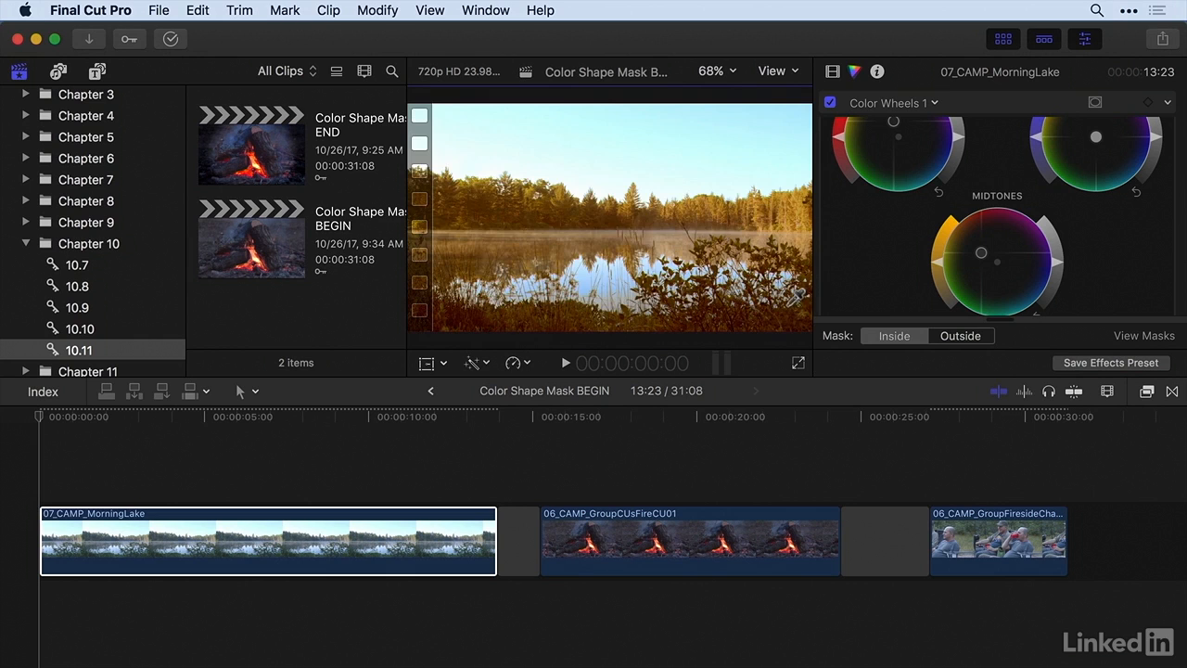
scroll(856, 297, "up", 4)
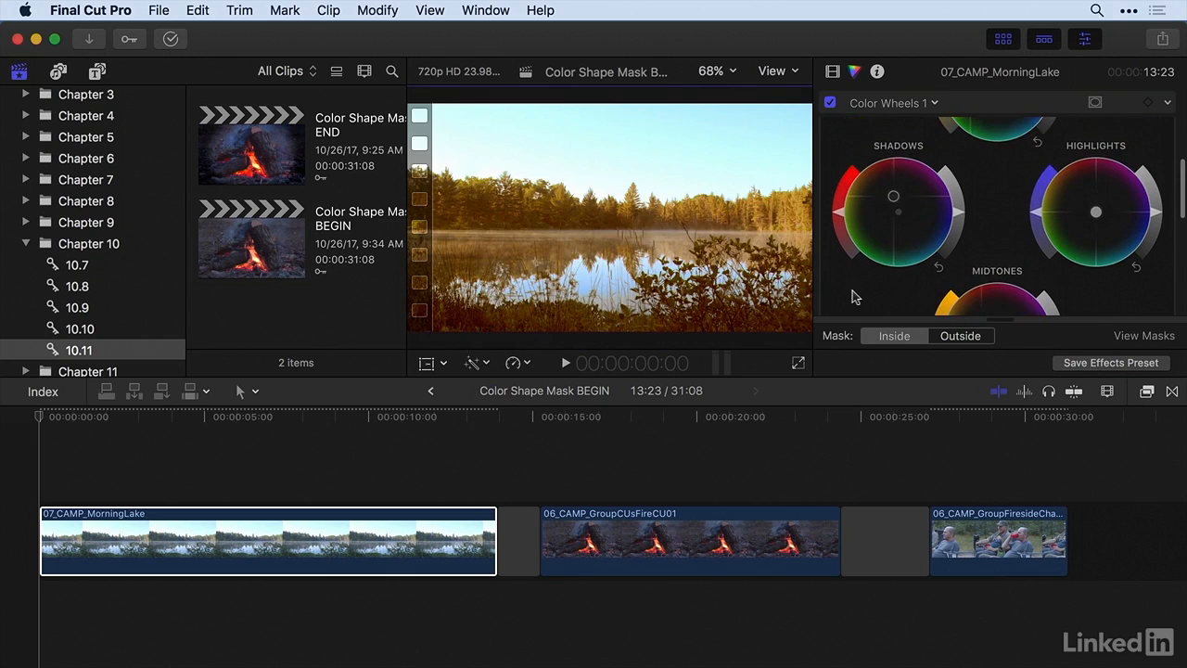
left_click(832, 73)
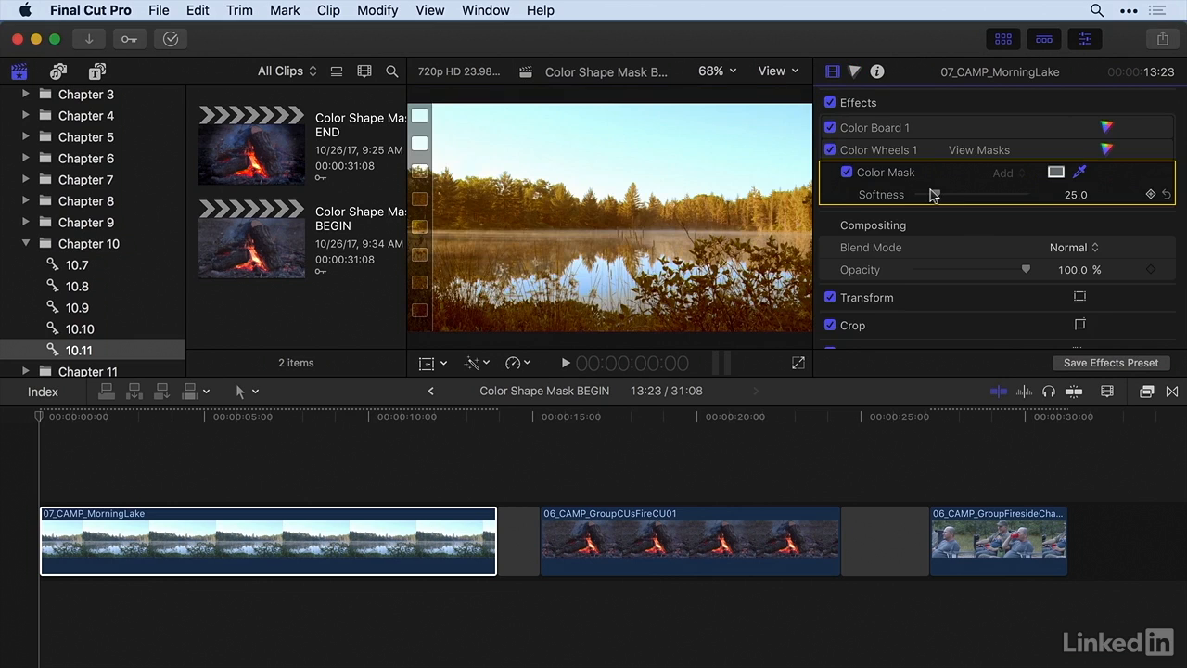
left_click_drag(932, 191, 966, 200)
Add a second Color Wheels correction with a color mask sampled from several areas of the sky
left_click(855, 72)
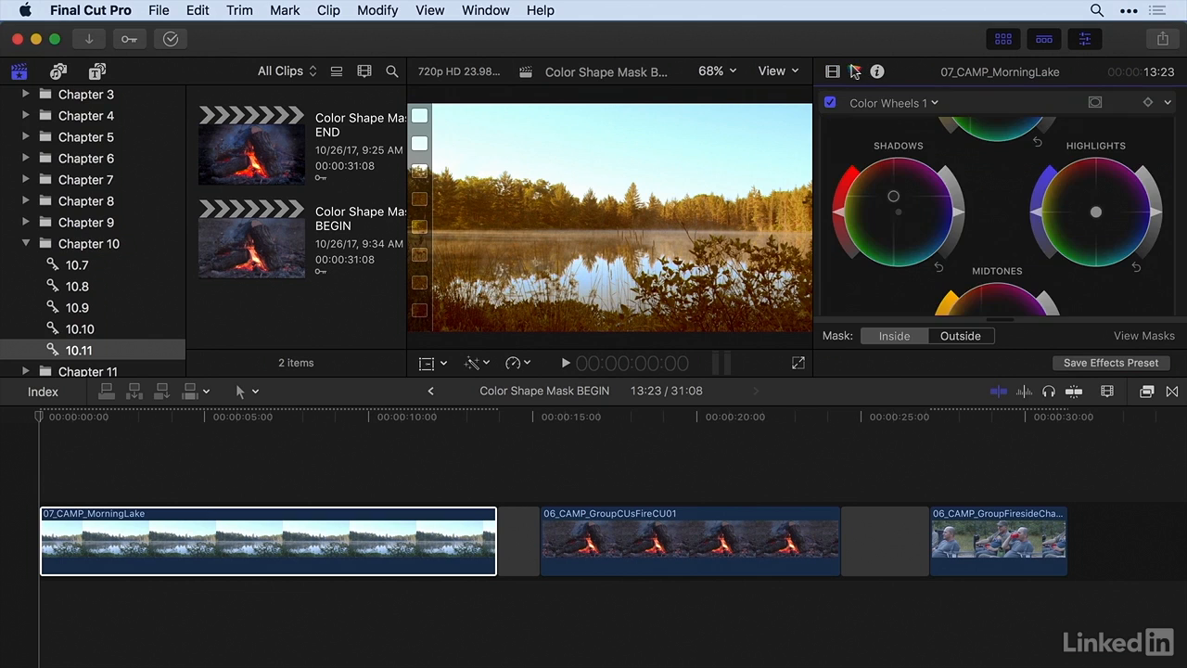
left_click(923, 104)
left_click(909, 213)
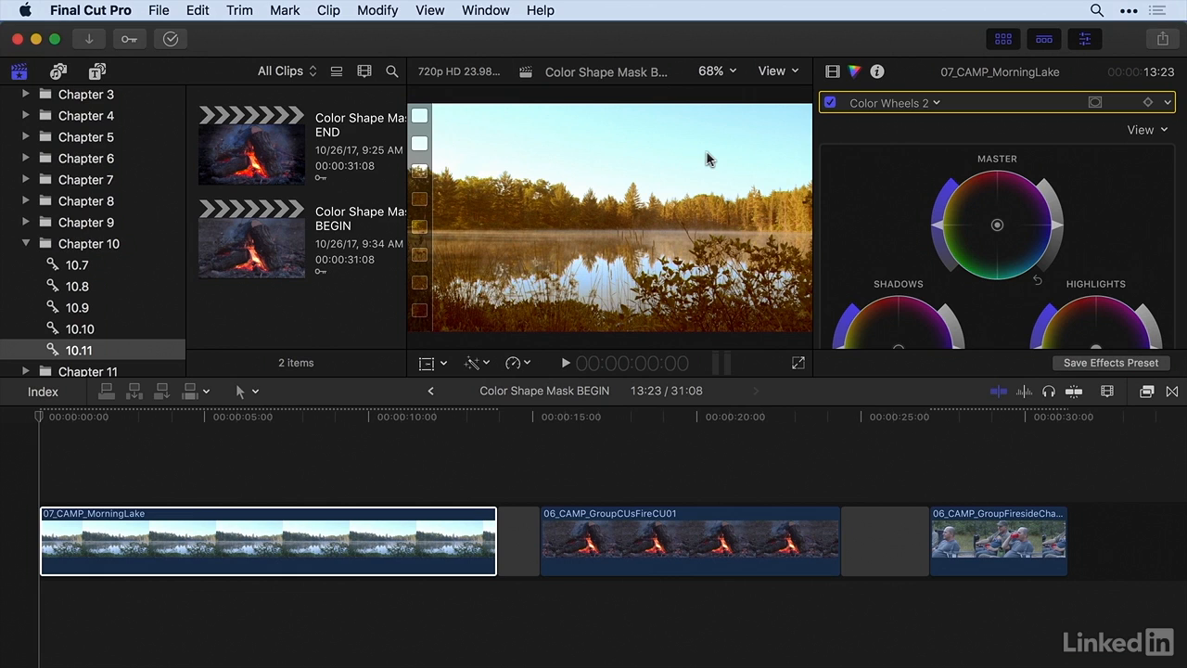
left_click(1095, 102)
left_click(1026, 128)
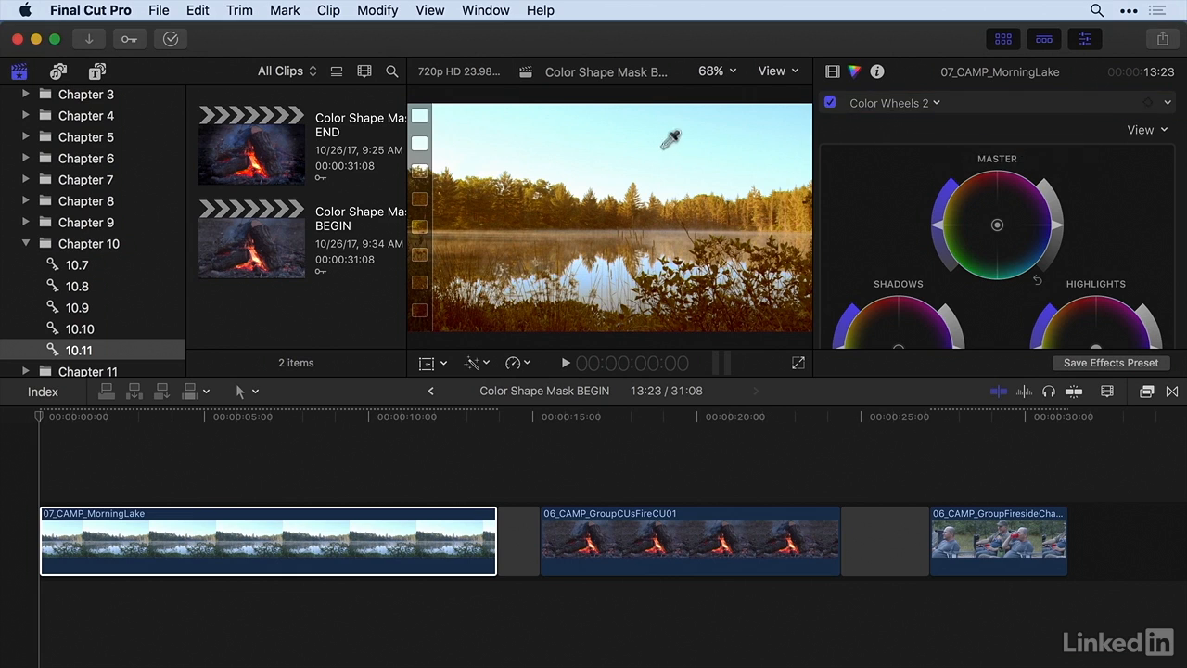
left_click_drag(697, 137, 710, 96)
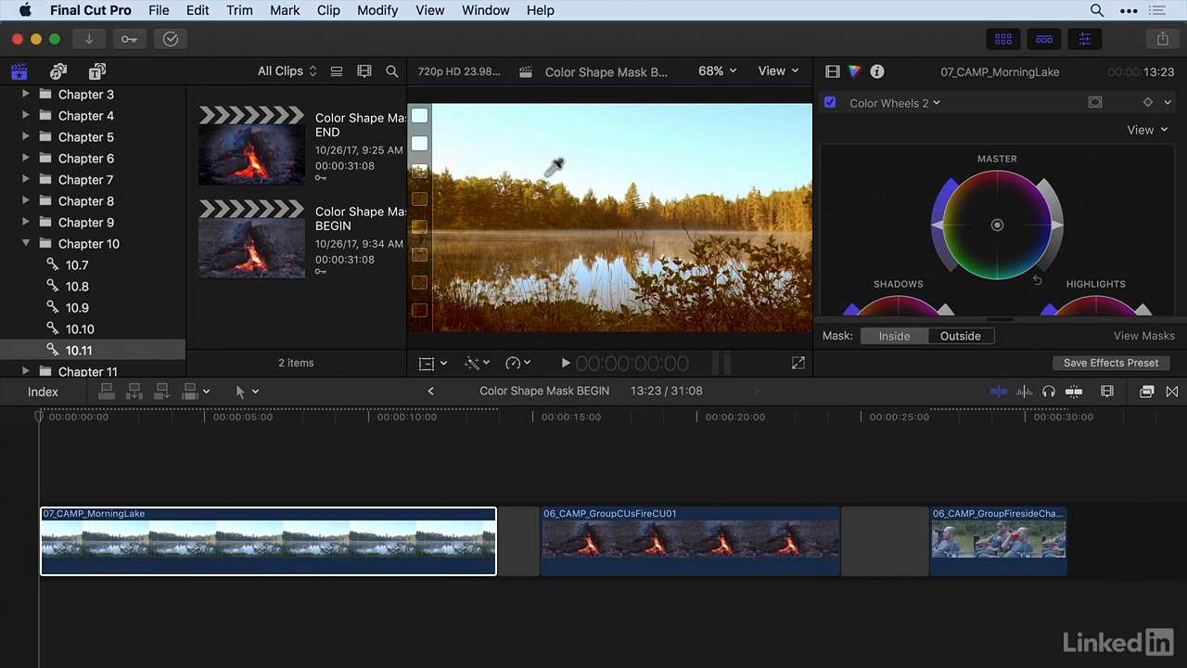
left_click_drag(547, 172, 552, 167)
Shift the Master, Highlights and Midtones of Color Wheels 2 toward blue, and set its color mask softness to 90
left_click_drag(997, 225, 1148, 281)
scroll(1123, 269, "down", 3)
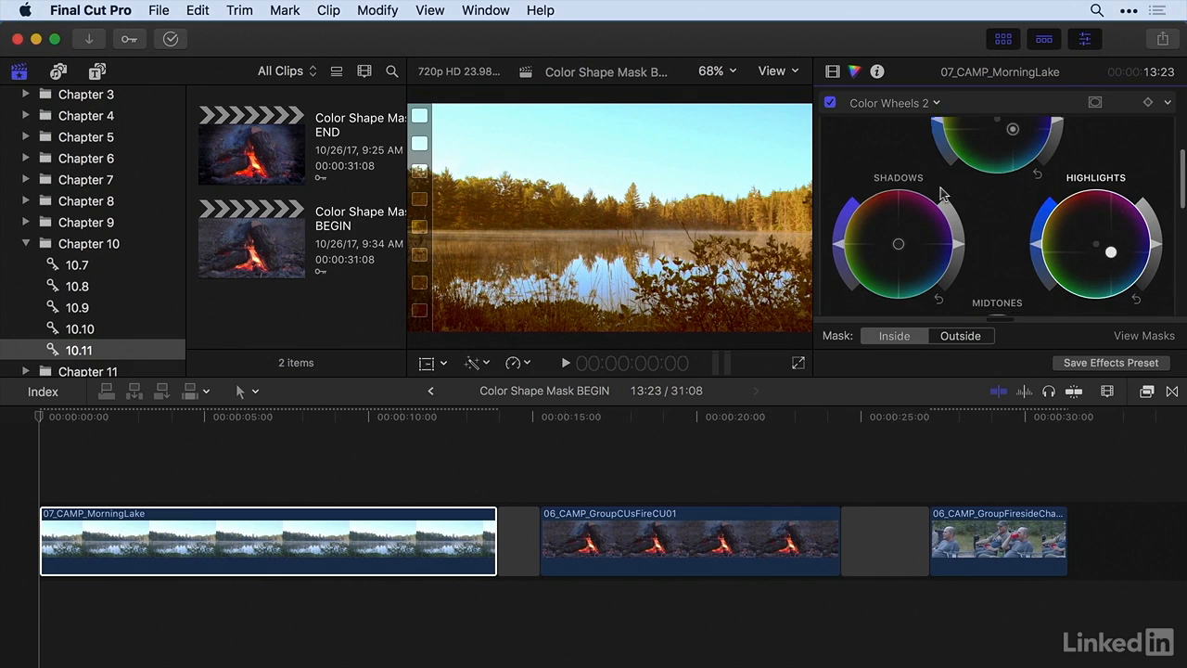
scroll(995, 254, "down", 5)
left_click_drag(997, 259, 1102, 309)
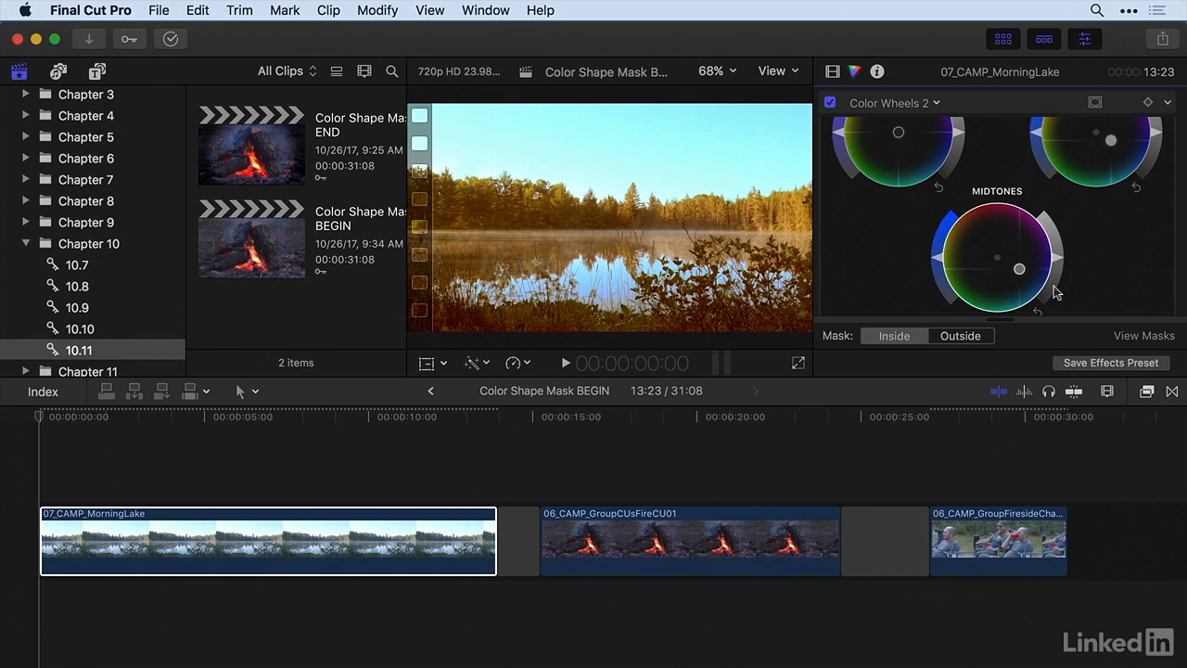
left_click(832, 70)
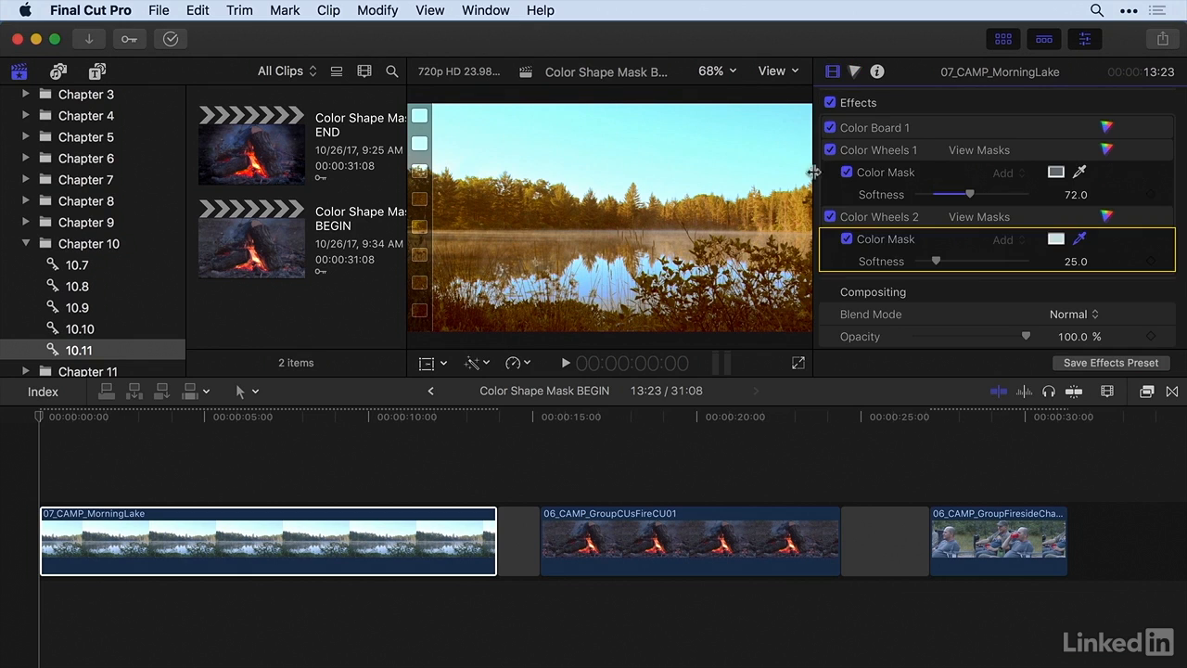
left_click_drag(935, 262, 981, 262)
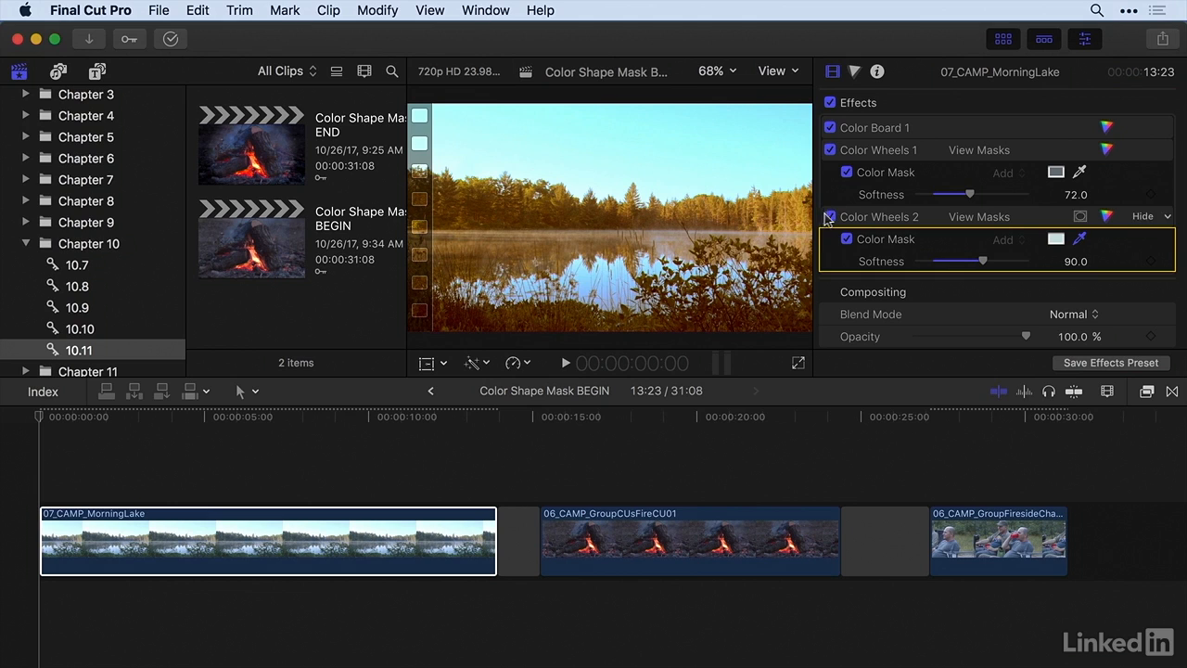
Compare the graded and ungraded image by disabling both Color Wheels corrections and re-enabling them one after the other
left_click(830, 217)
left_click(830, 150)
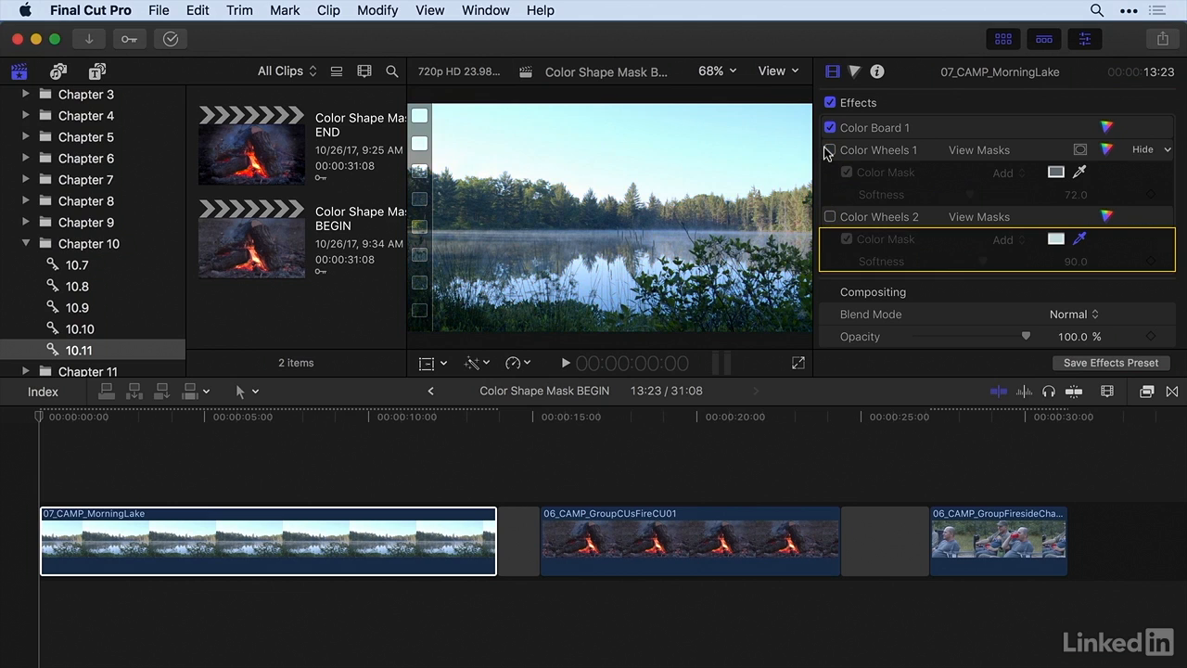
left_click(830, 151)
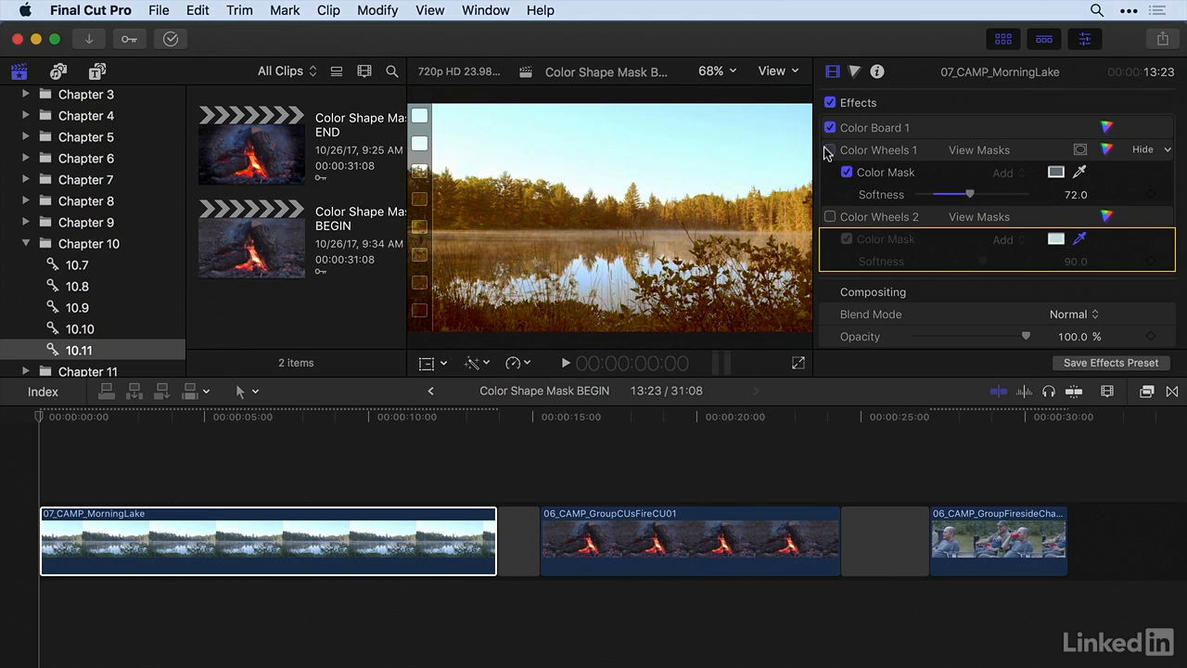
left_click(829, 217)
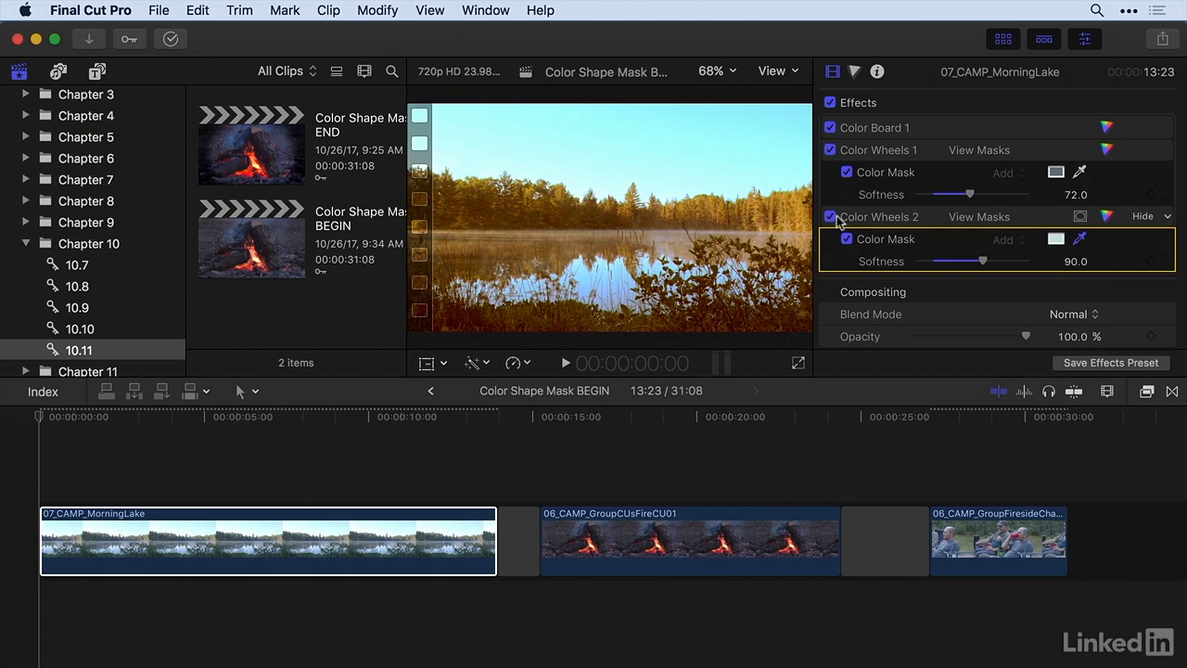
Try different color shifts on the Color Wheels 2 wheels for the lake clip's sky, and undo them
left_click(851, 71)
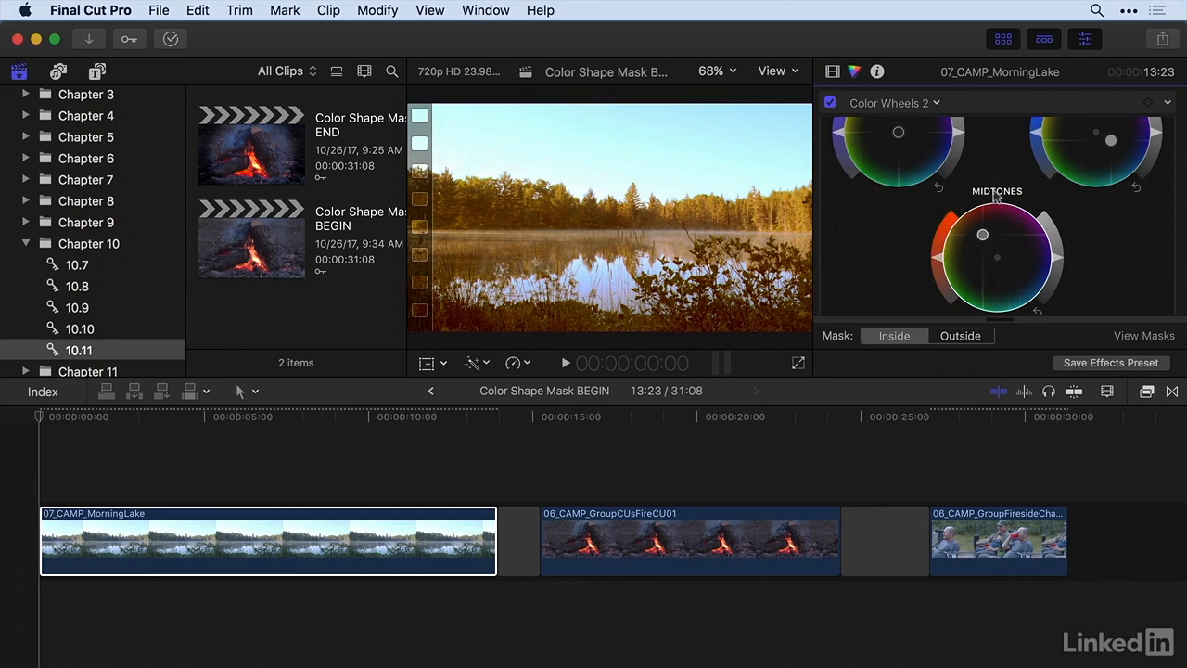
scroll(1017, 222, "up", 3)
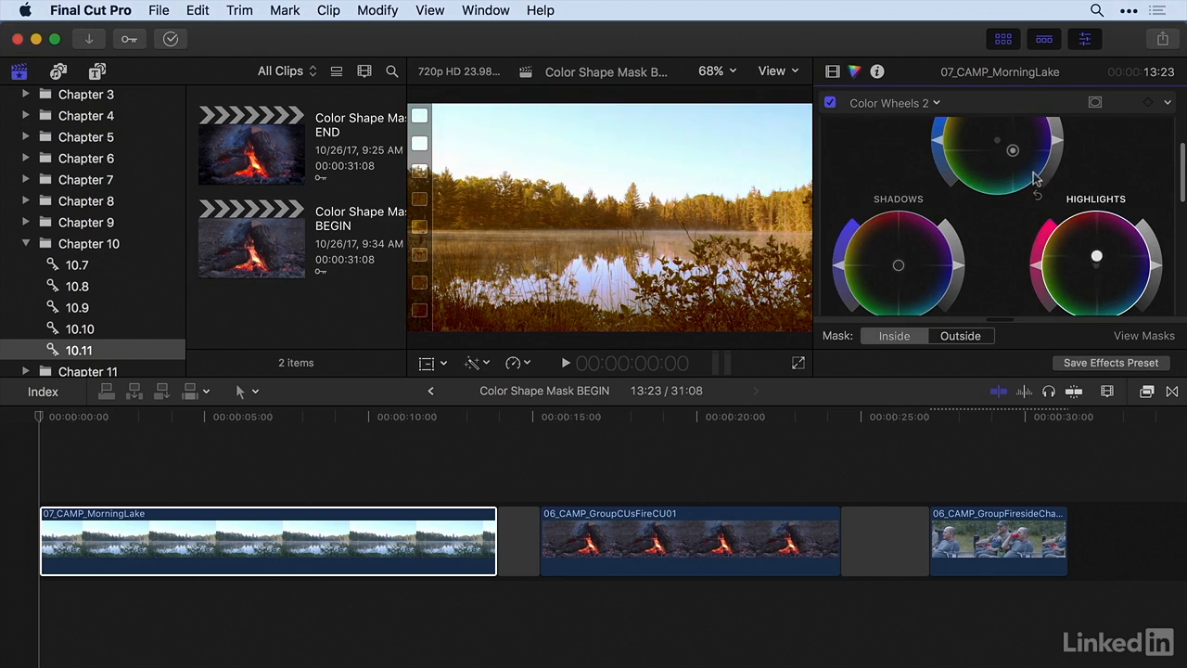
scroll(985, 226, "up", 2)
left_click_drag(982, 219, 910, 109)
key("super+z")
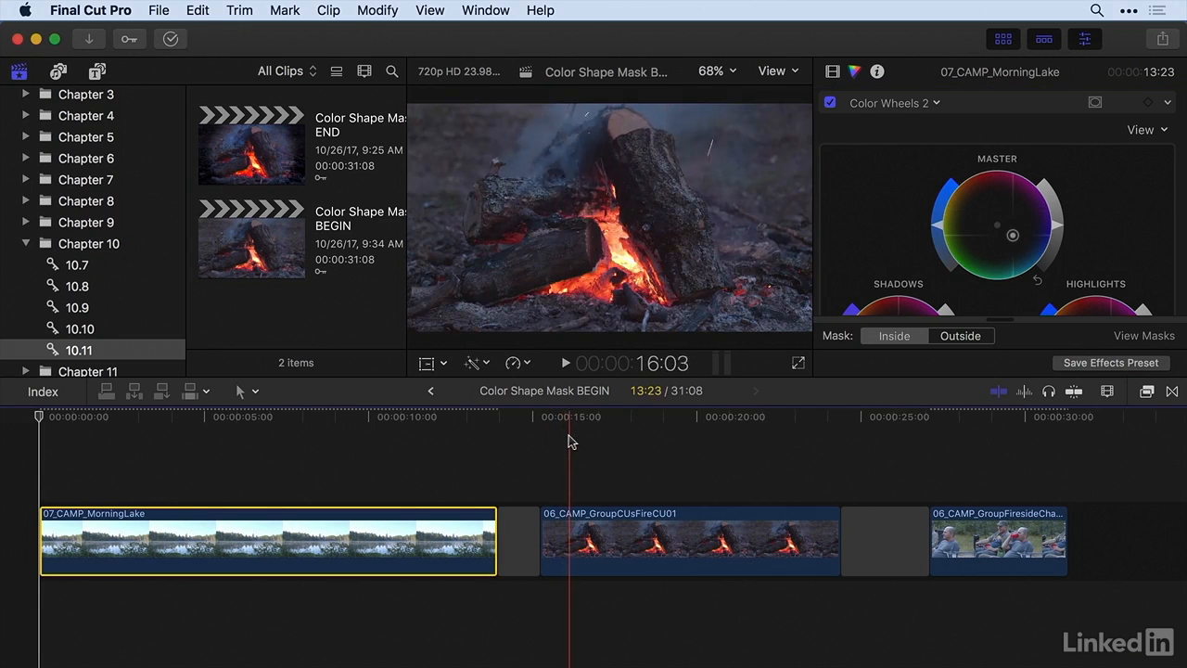
Select the campfire clip 06_CAMP_GroupCUsFireCU01 at 16:05 and add a Color Wheels correction to it
left_click(570, 441)
left_click(570, 525)
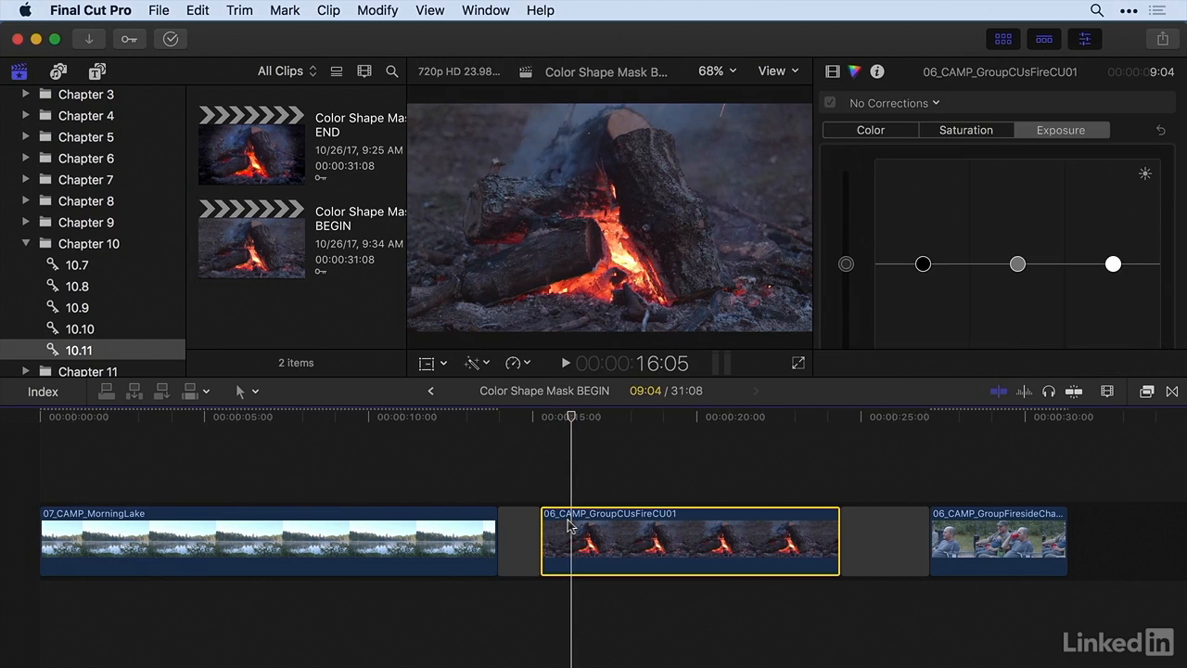
left_click(832, 72)
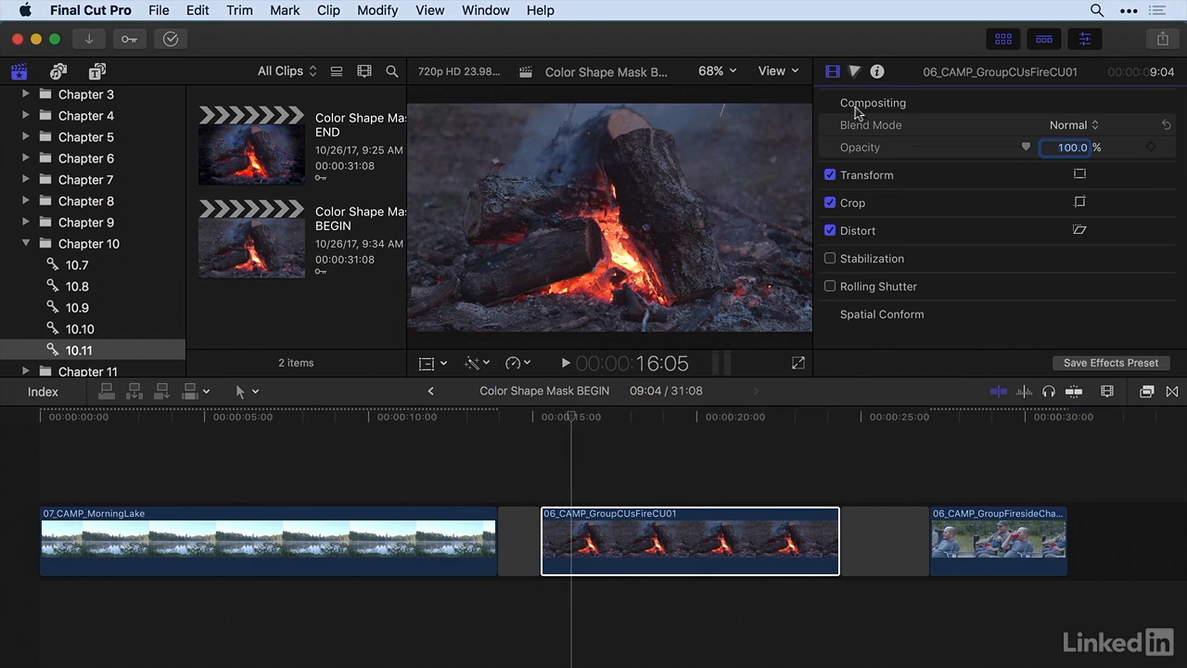
left_click(855, 71)
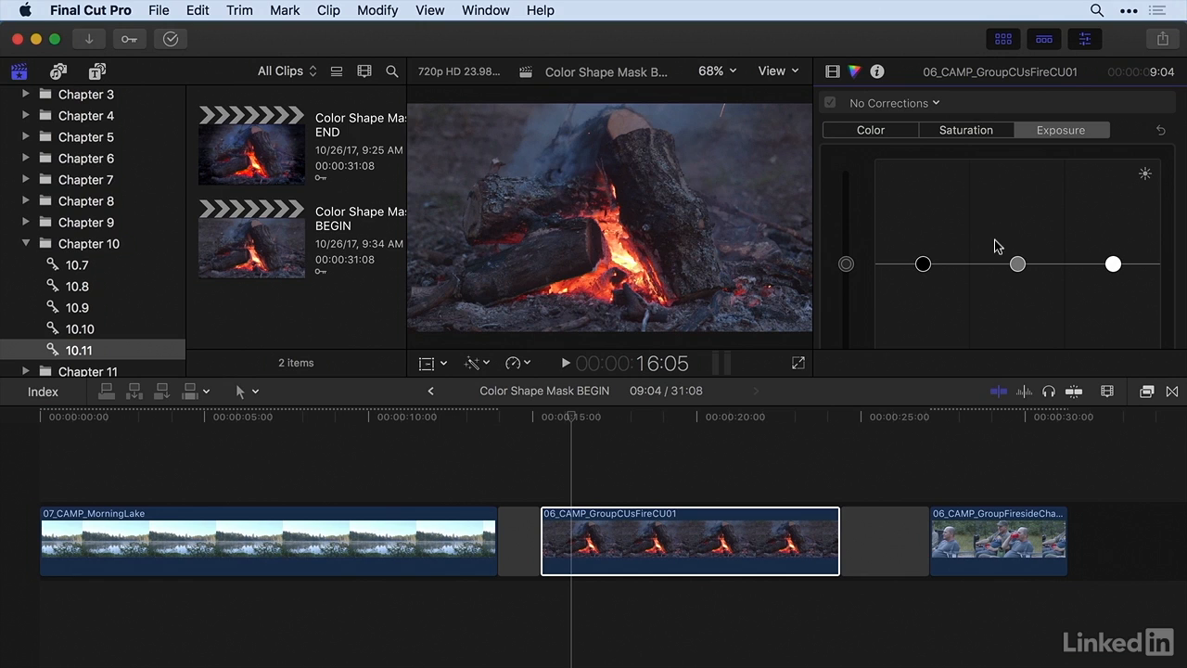
left_click(899, 100)
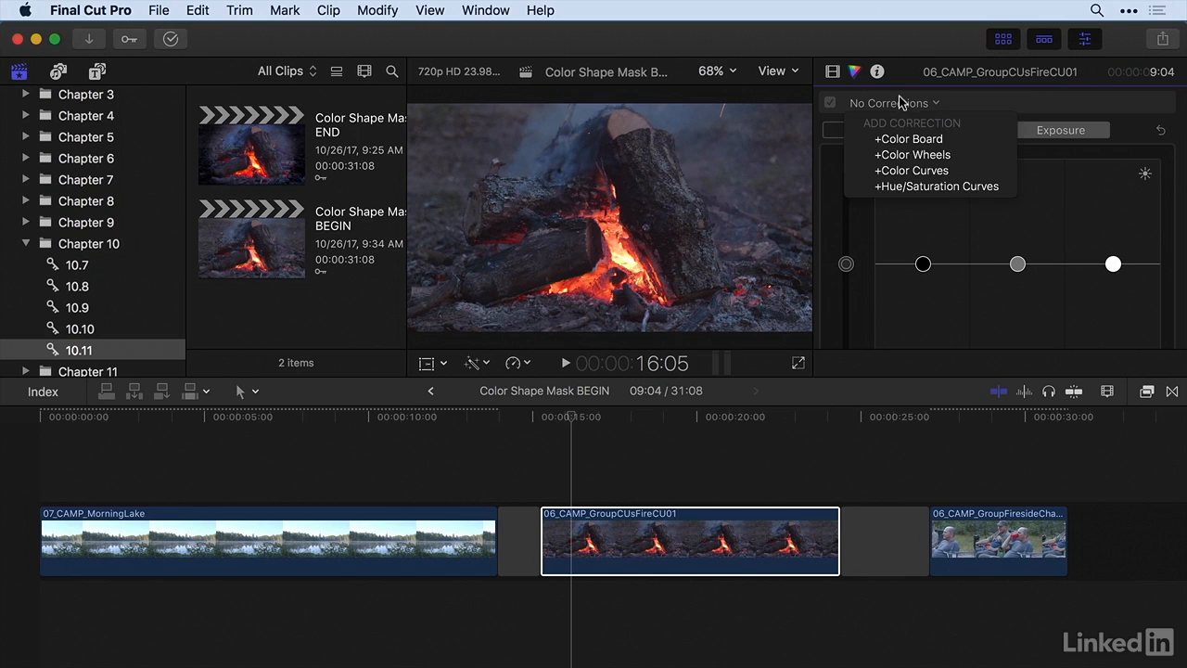
left_click(906, 155)
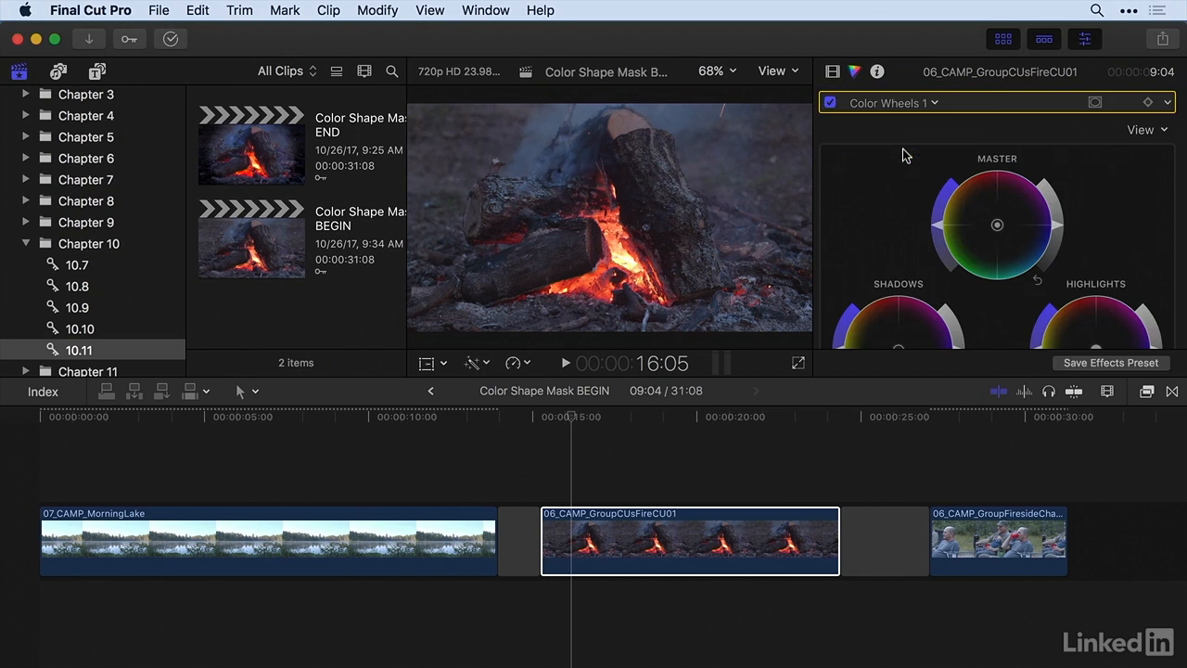
Add a shape mask to the campfire clip's Color Wheels 1, stretch it into a rounded rectangle near the frame edges, and widen its feather
left_click(1095, 104)
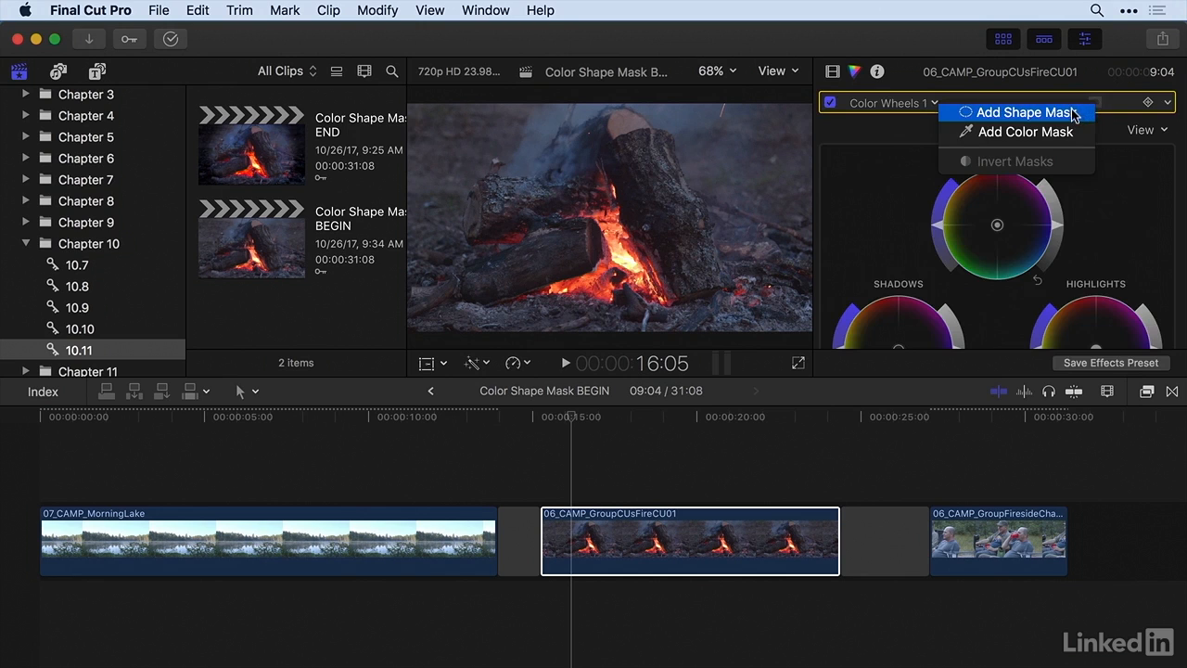
left_click(1074, 112)
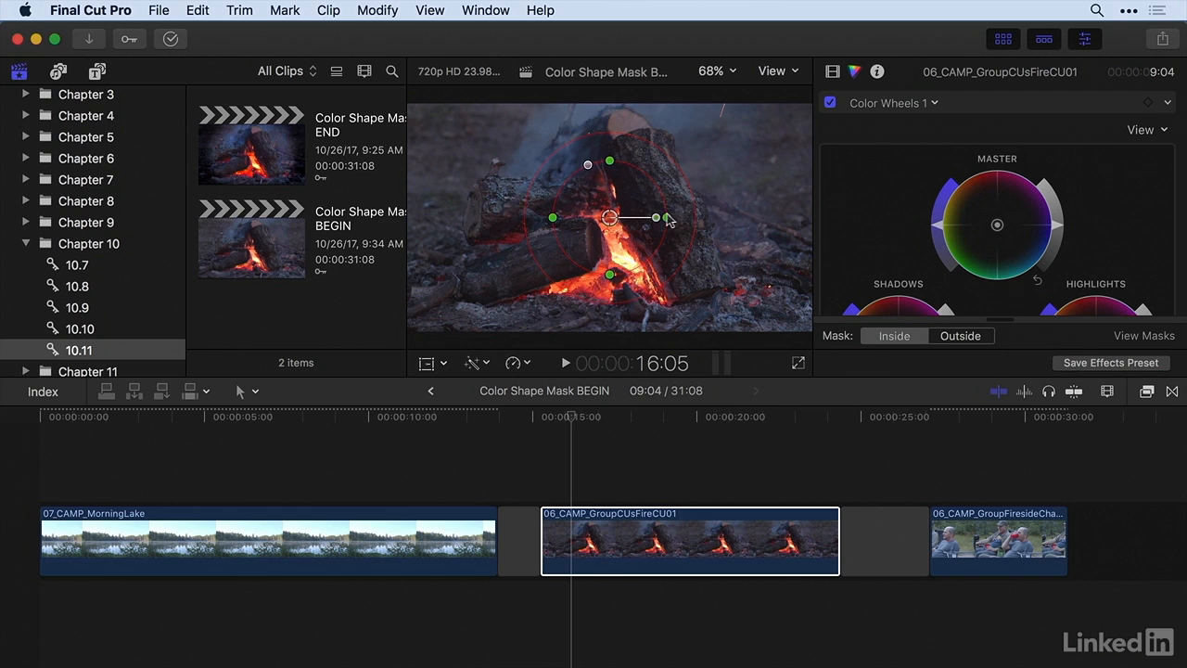
left_click_drag(668, 218, 790, 232)
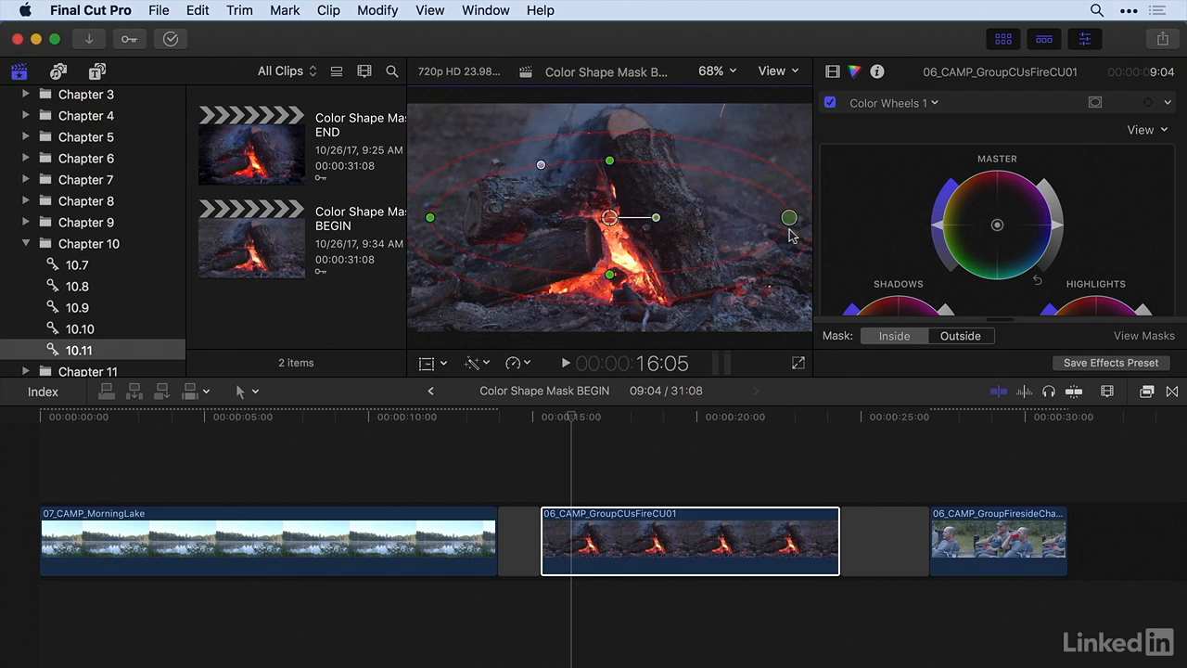
left_click_drag(609, 164, 490, 118)
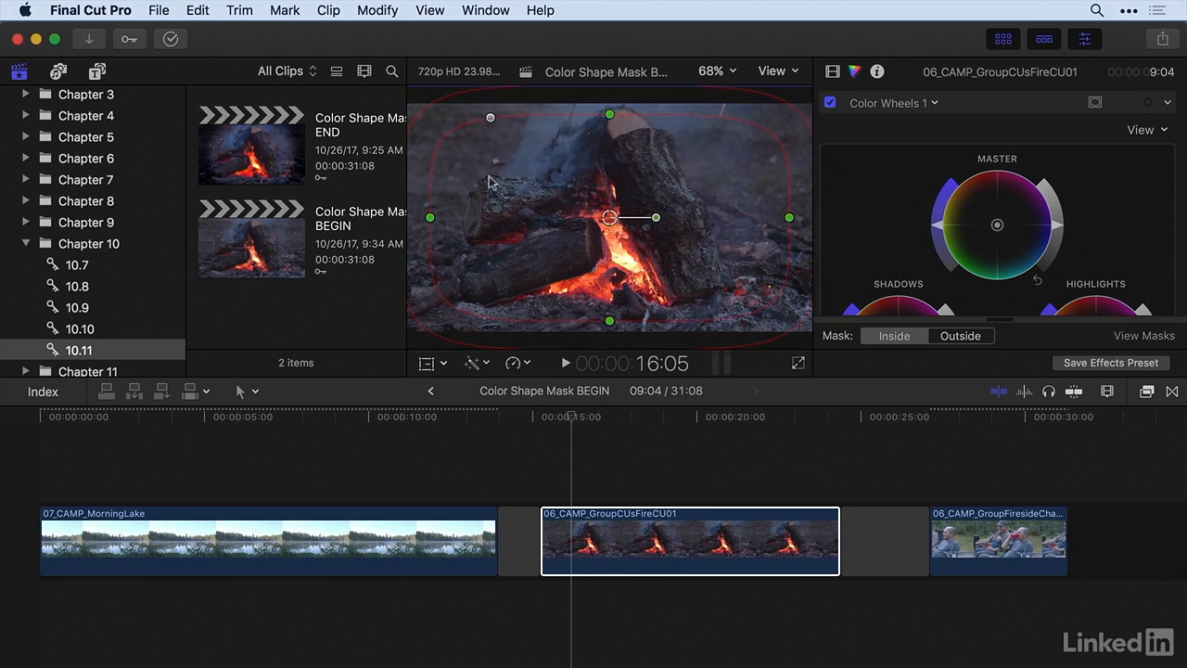
left_click(718, 71)
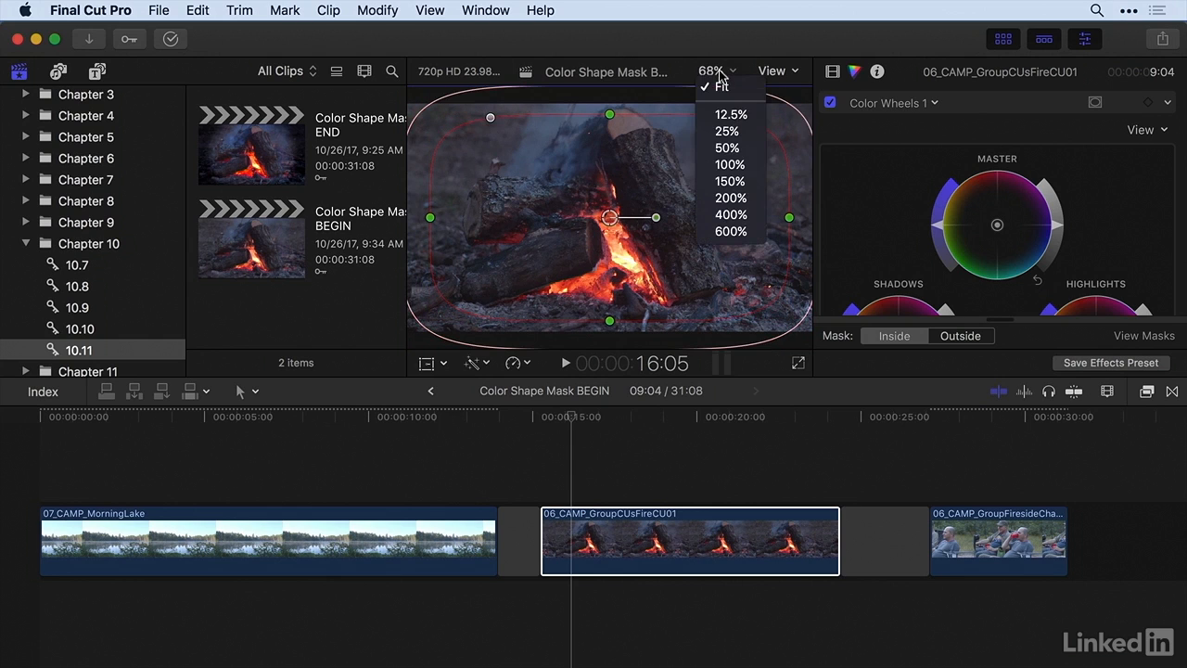
left_click(727, 148)
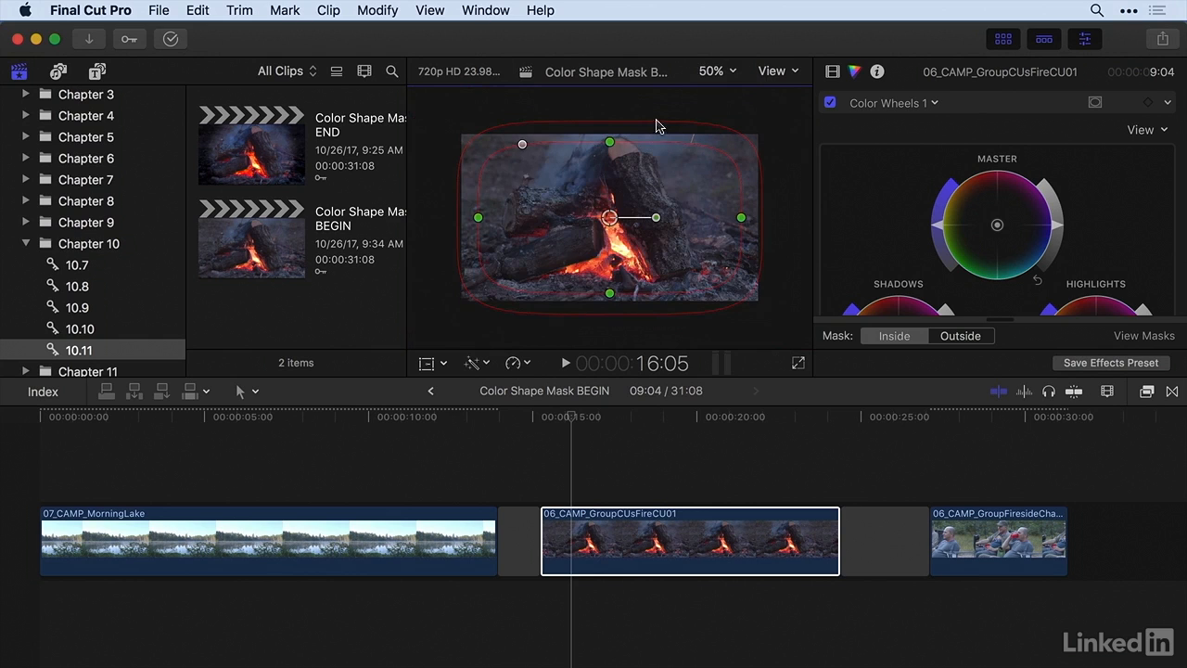
mouse_move(655, 118)
left_mouse_down()
mouse_move(646, 136)
mouse_move(676, 110)
left_mouse_up()
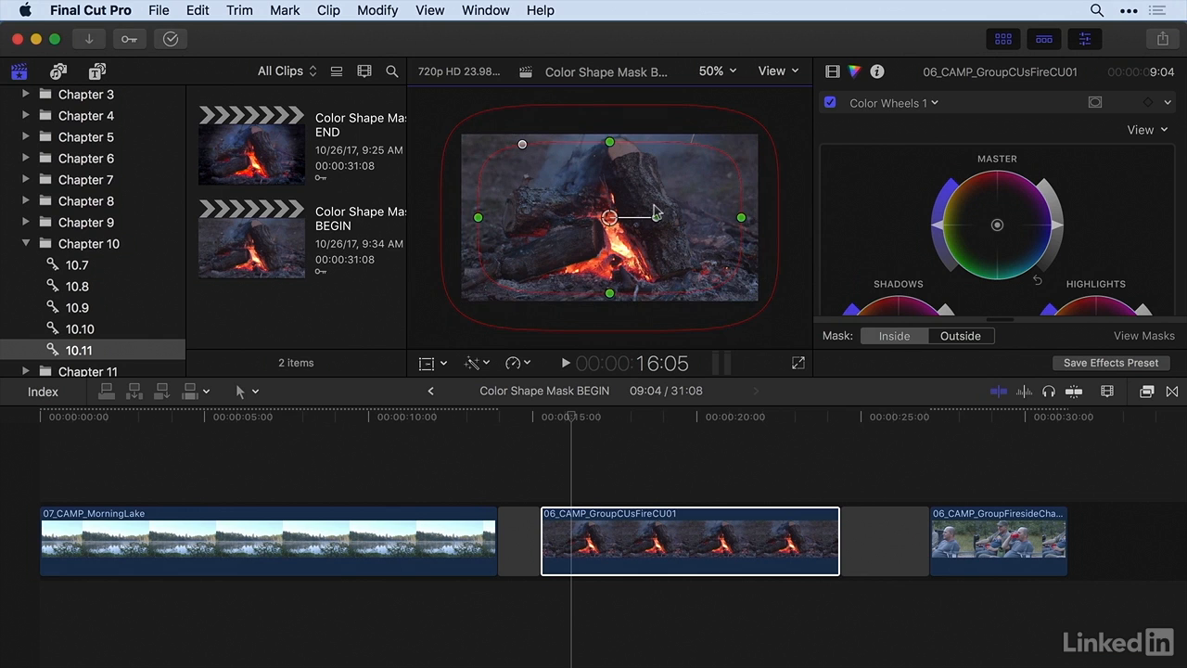
left_click_drag(656, 217, 656, 217)
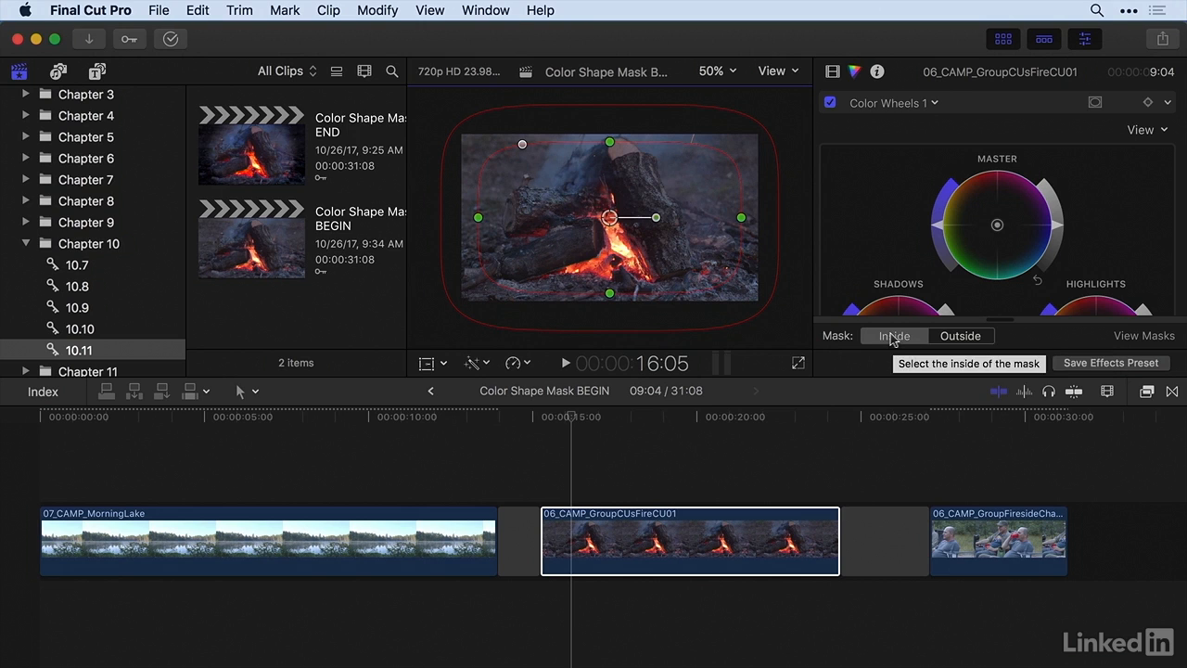
Inside the shape mask, brighten the Highlights, darken the Shadows and raise the Master saturation
scroll(1095, 232, "down", 3)
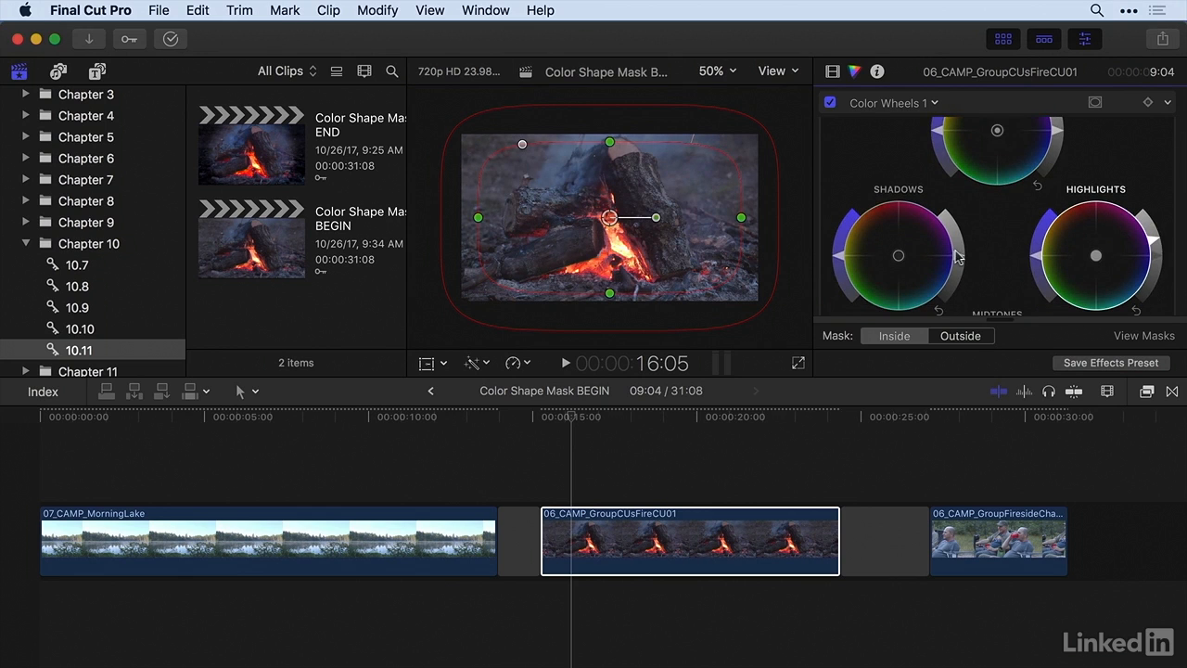
left_click_drag(958, 257, 959, 274)
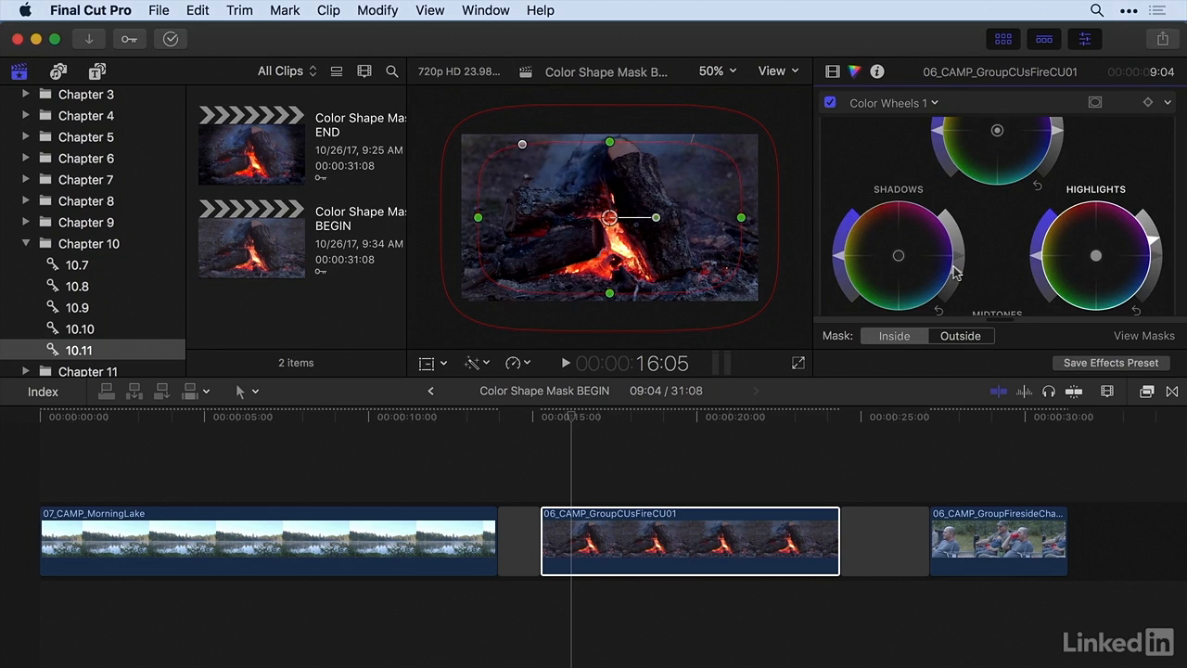
scroll(957, 277, "up", 1)
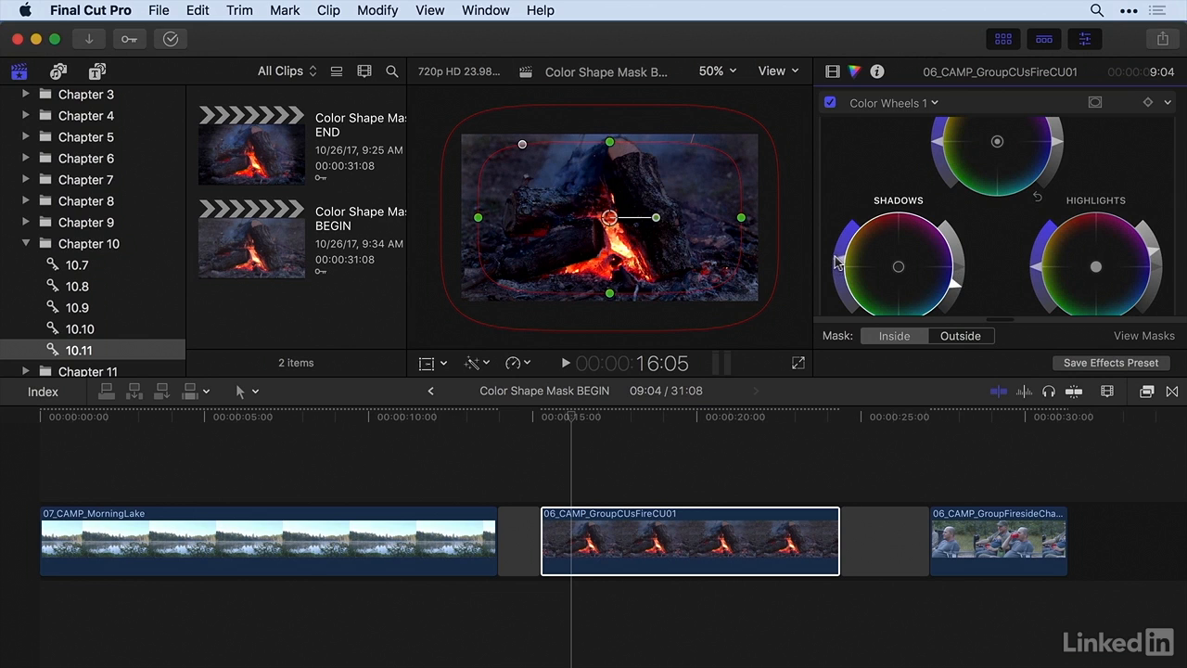
scroll(904, 264, "down", 10)
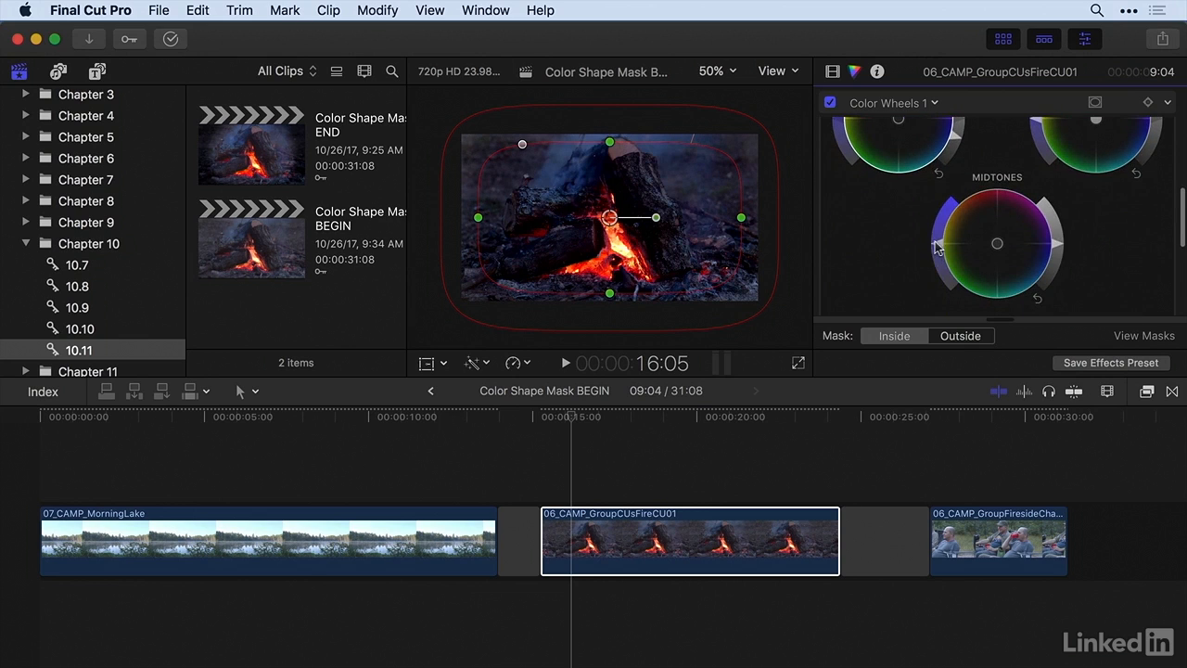
scroll(935, 232, "up", 10)
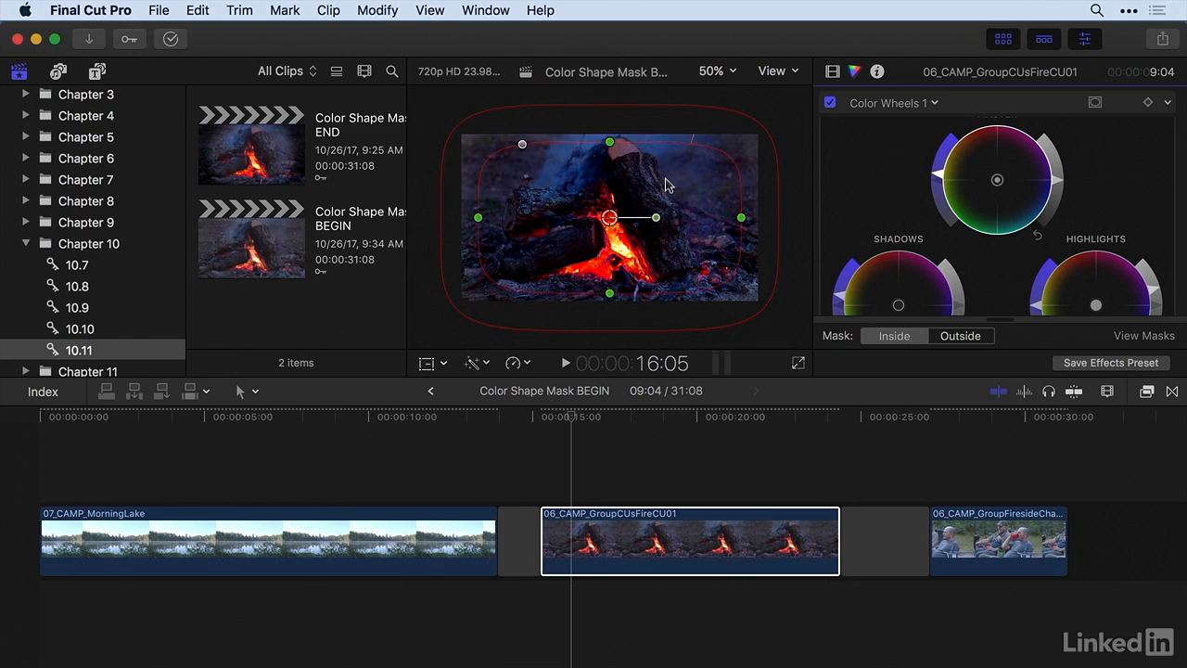
Outside the shape mask, lower the Master brightness and saturation to form a vignette around the fire
left_click(947, 337)
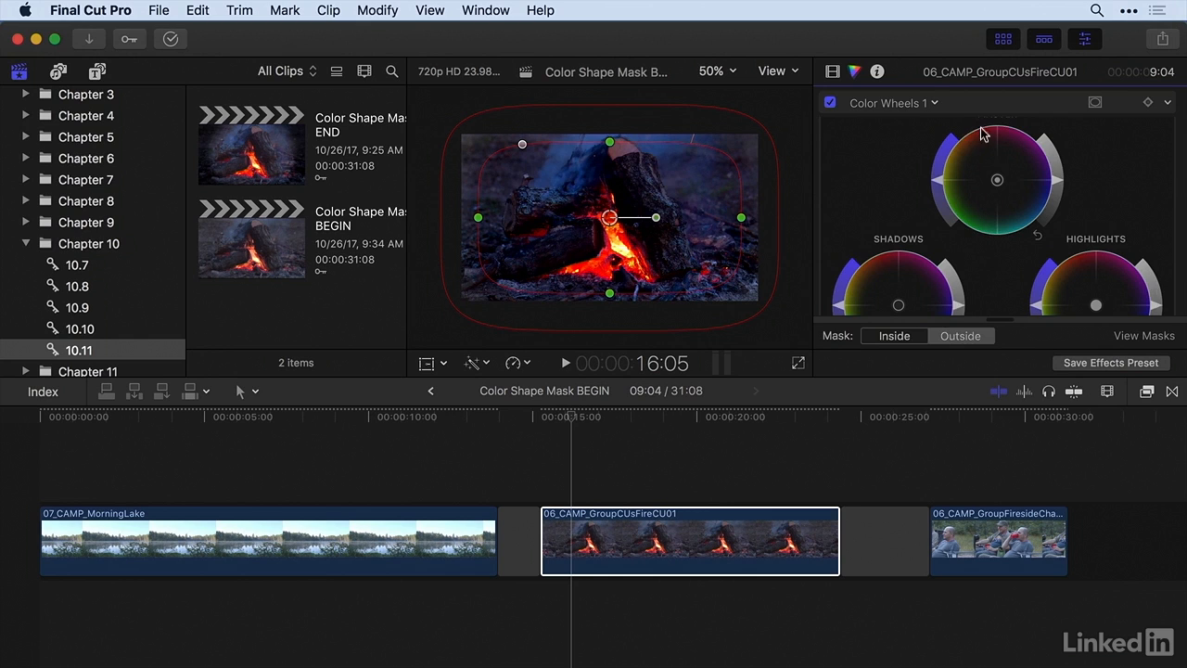
scroll(985, 134, "up", 2)
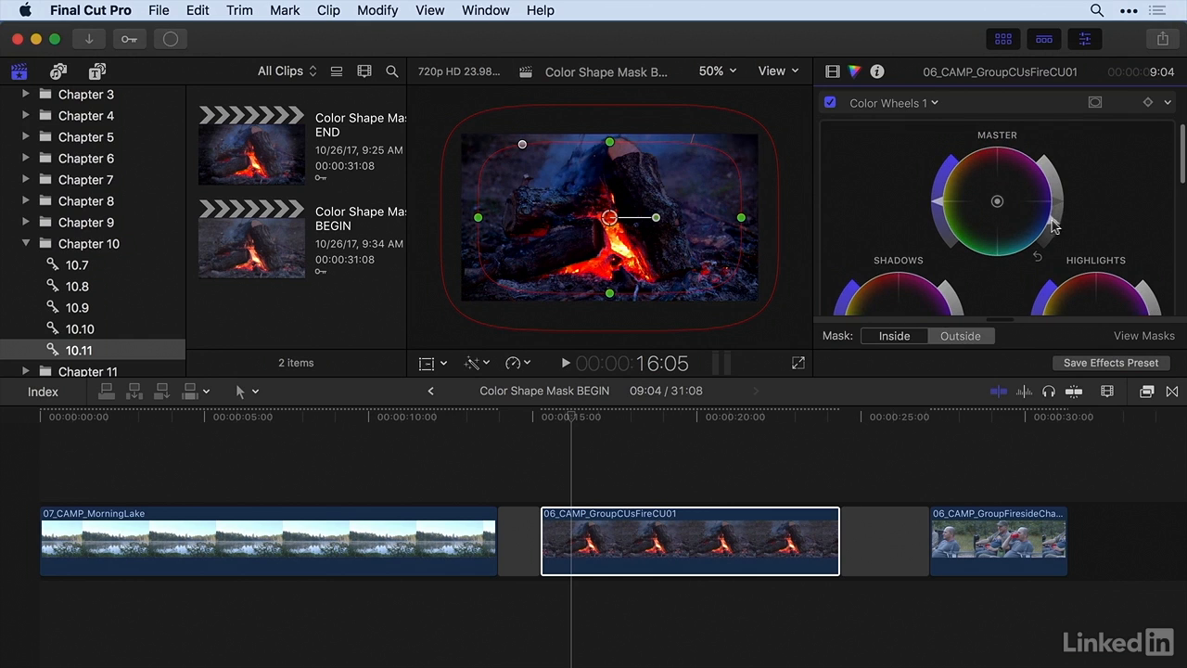
left_click_drag(1052, 223, 1043, 240)
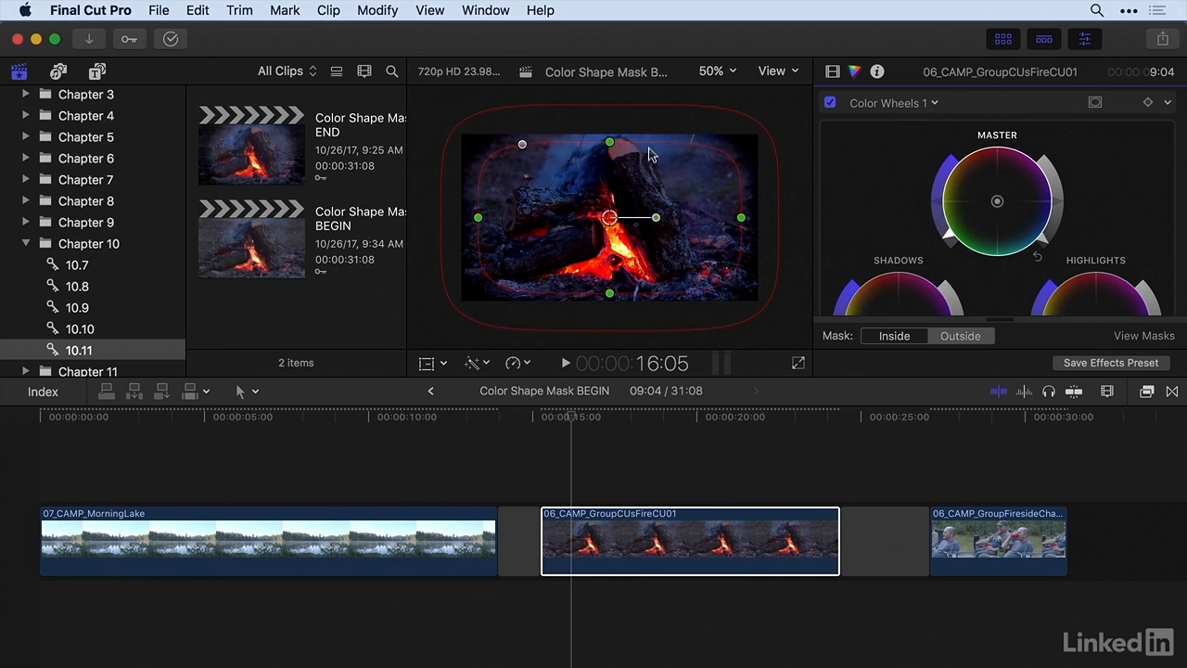
left_click_drag(743, 119, 768, 143)
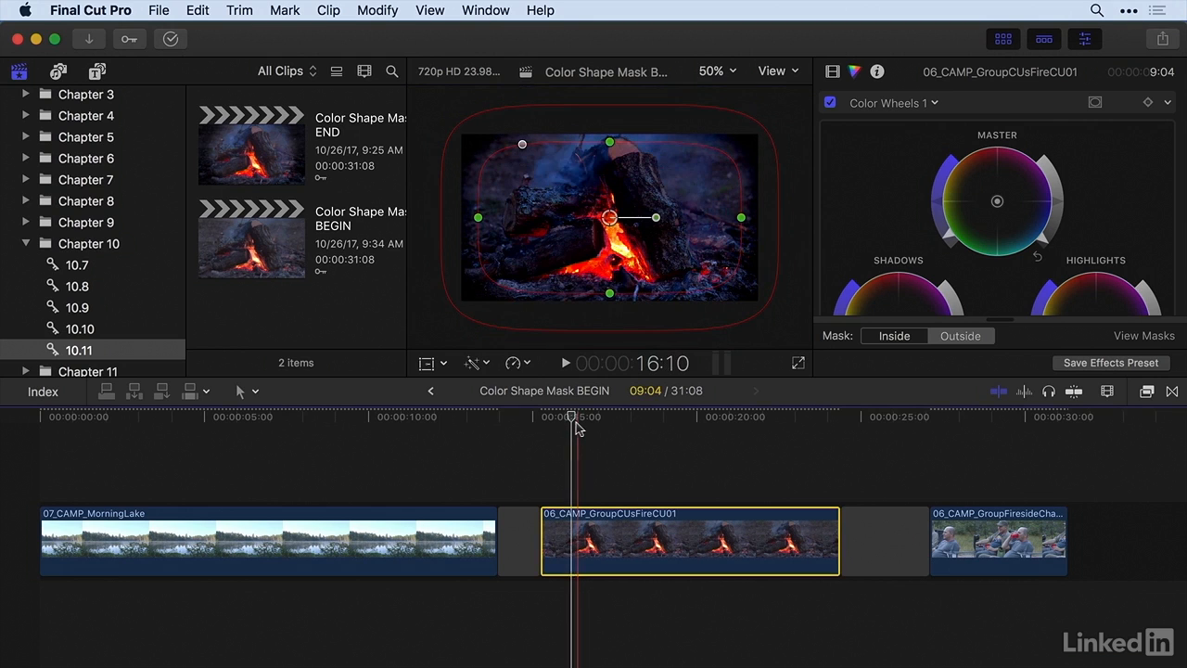
Play back the vignetted campfire clip and shrink the shape mask in width and height around the fire
key("space")
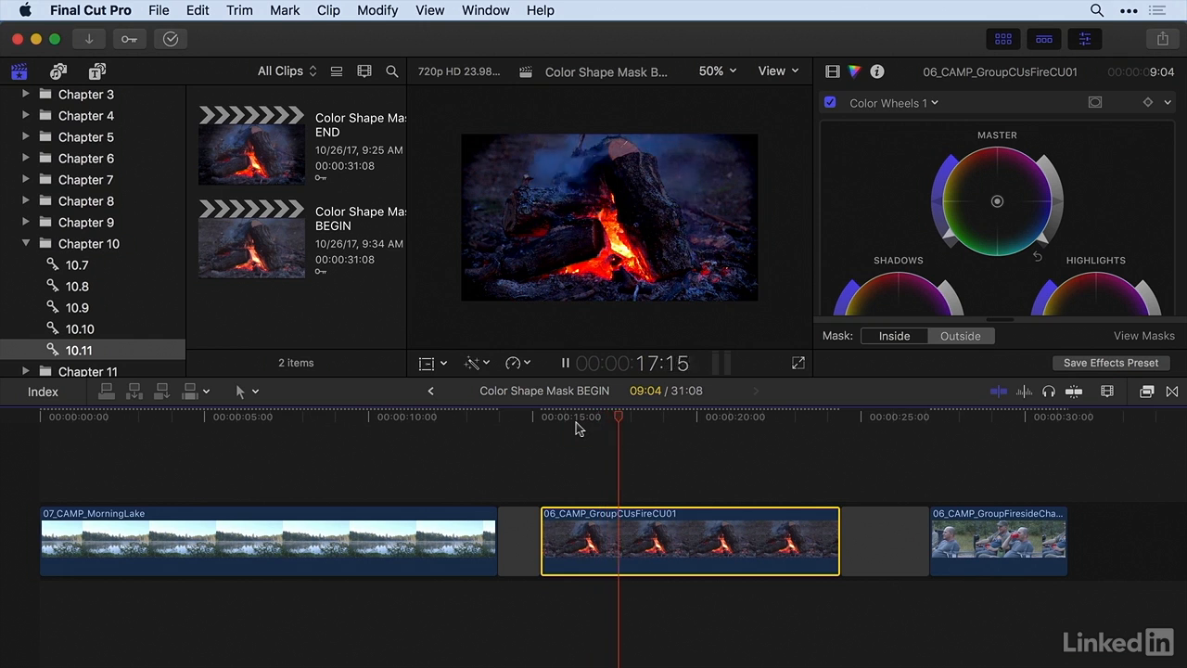
key("space")
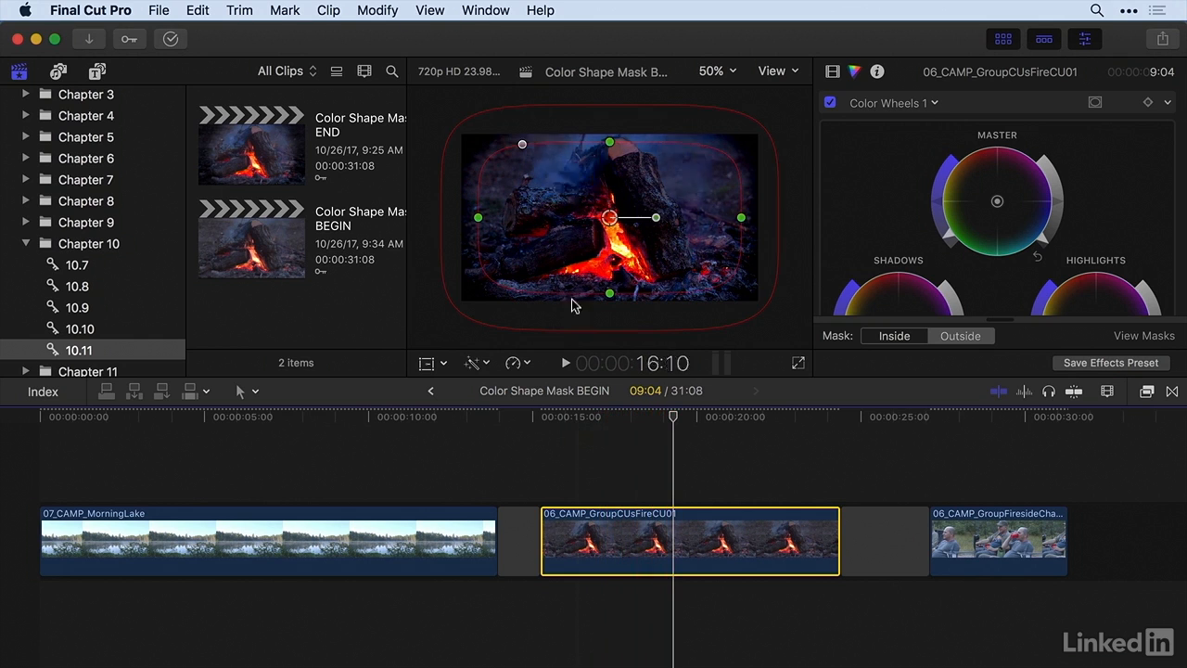
left_click_drag(742, 219, 684, 219)
left_click_drag(609, 142, 609, 164)
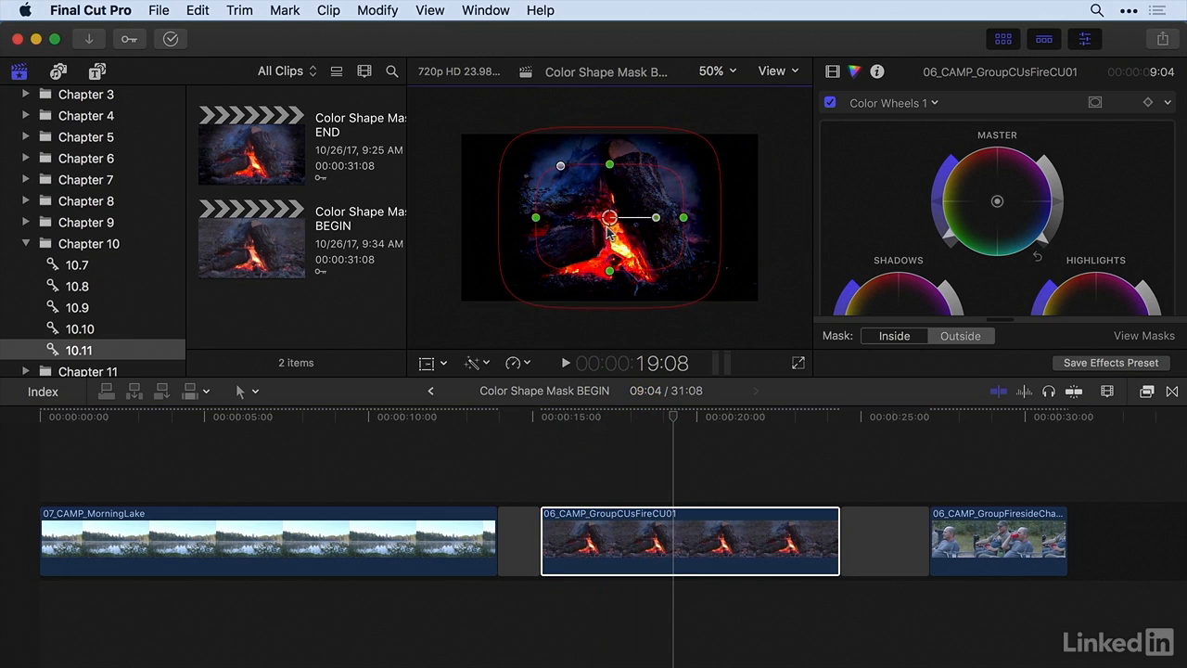
Play the campfire clip again from 17:15 and widen the feather of the smaller shape mask slightly
left_click(617, 416)
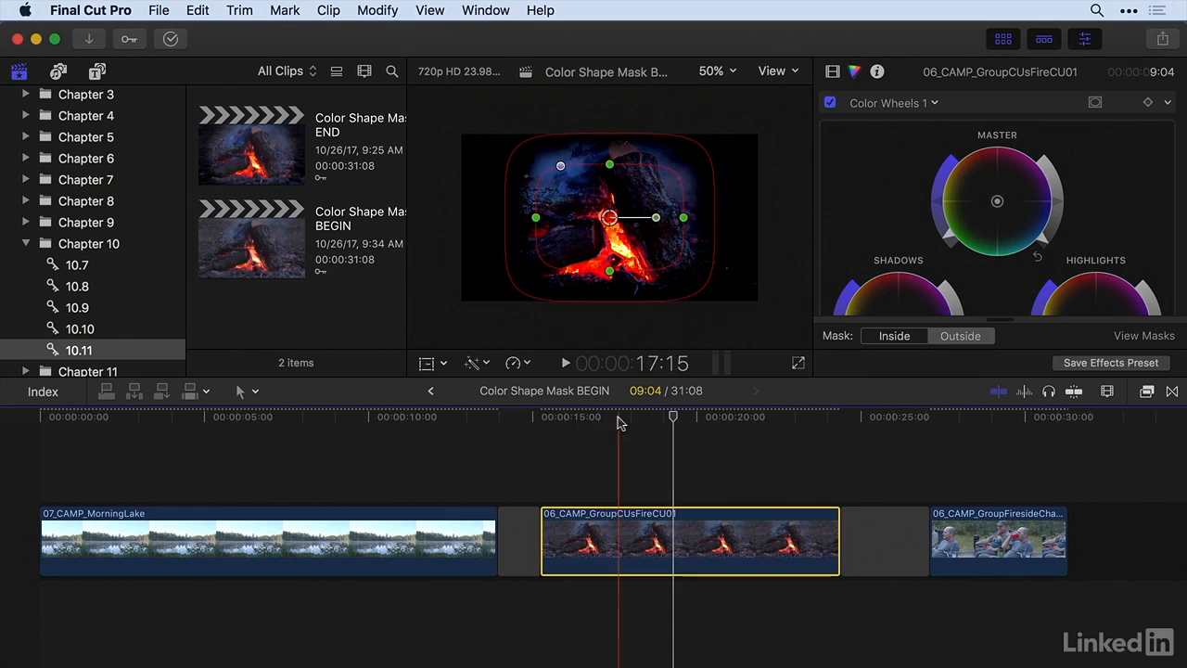
key("space")
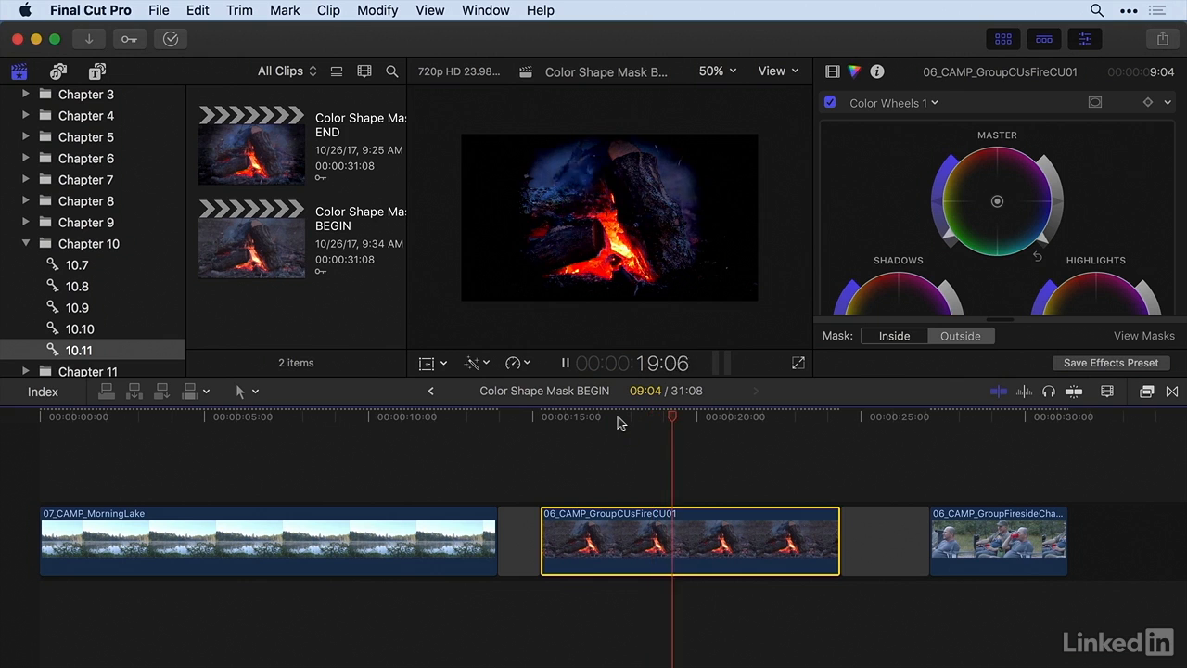
key("space")
left_click_drag(715, 236, 732, 242)
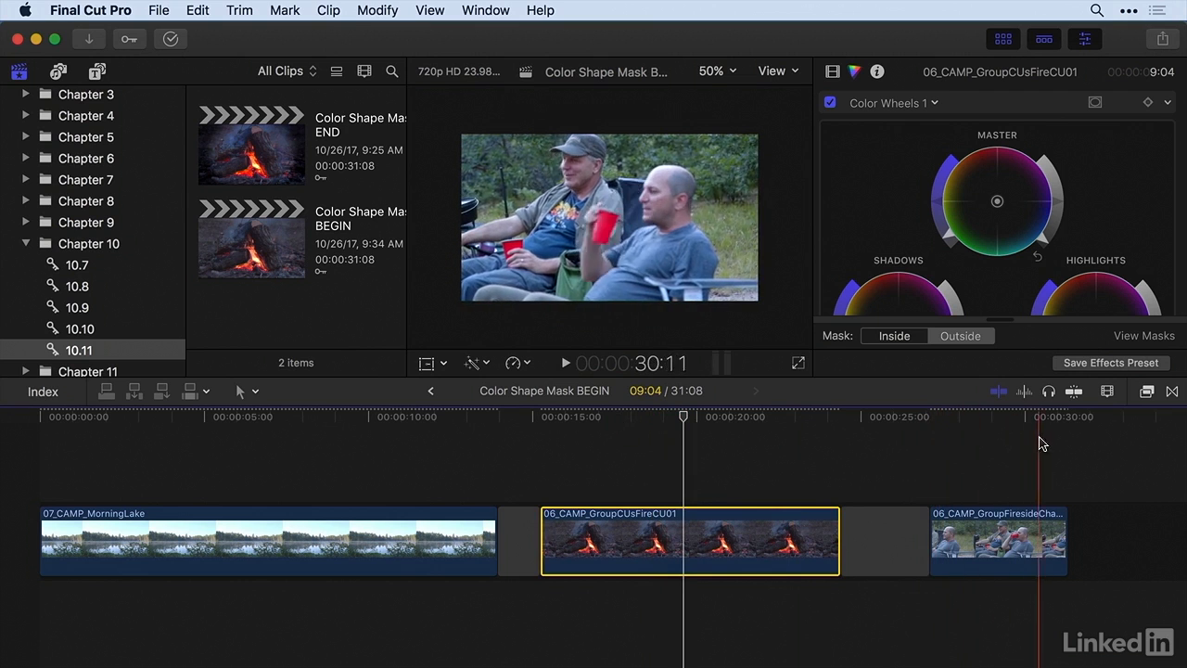
Select the fireside chat clip, park near its start, and add a Hue/Saturation Curves correction
left_click(936, 450)
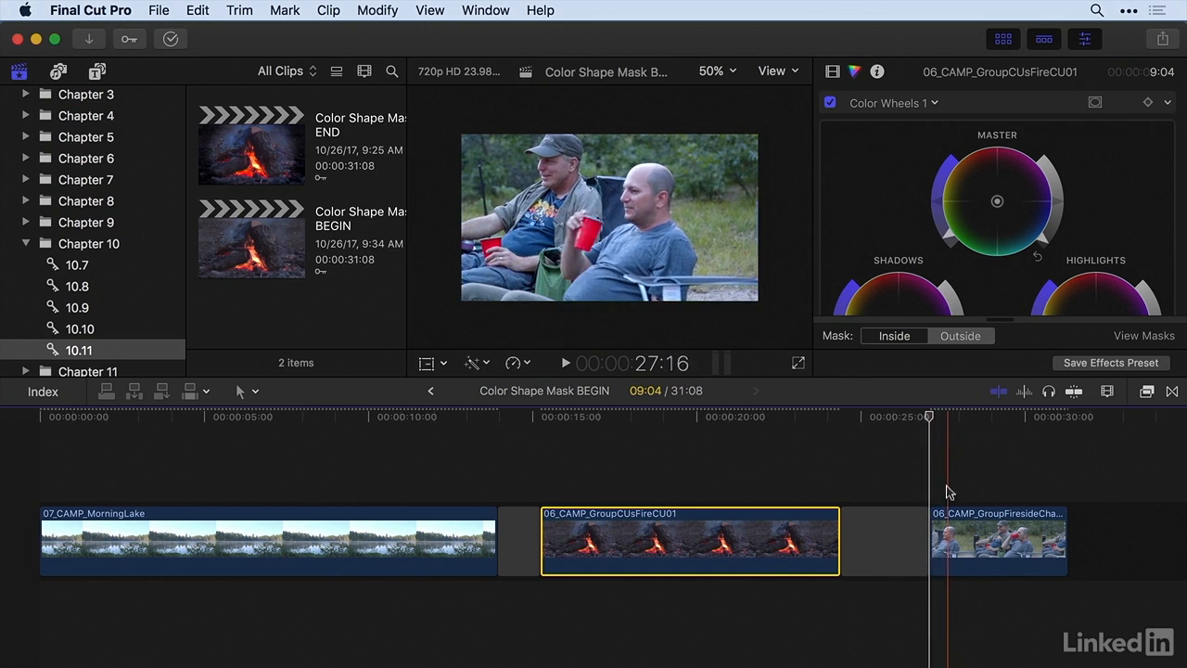
left_click(934, 538)
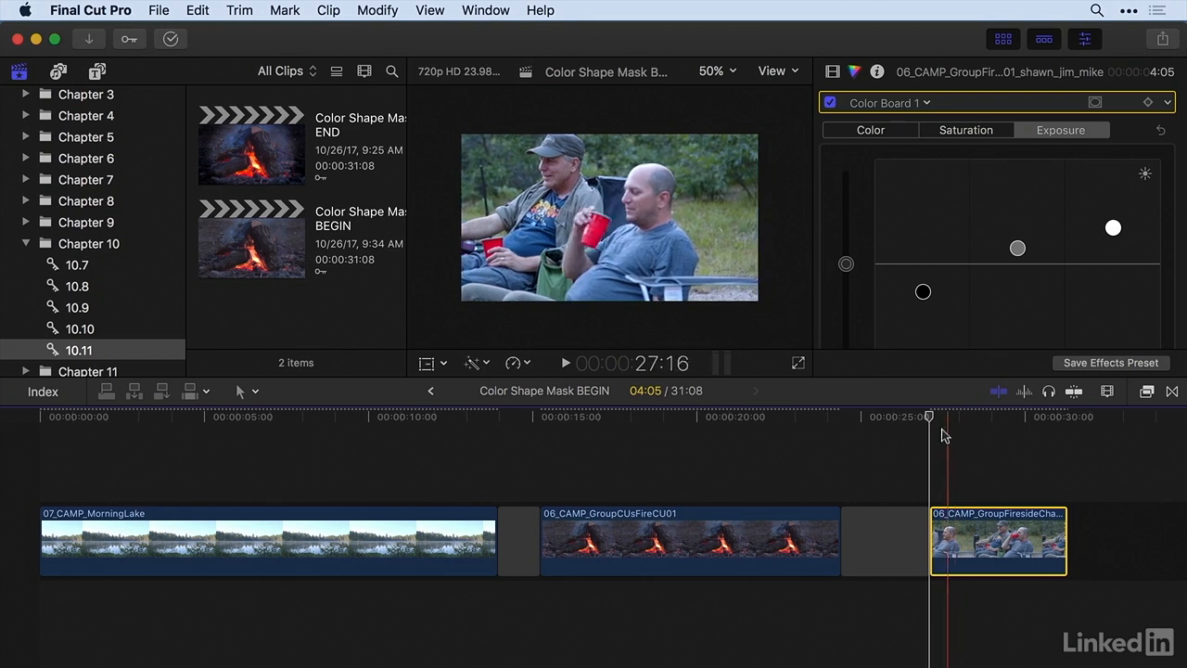
key("Right")
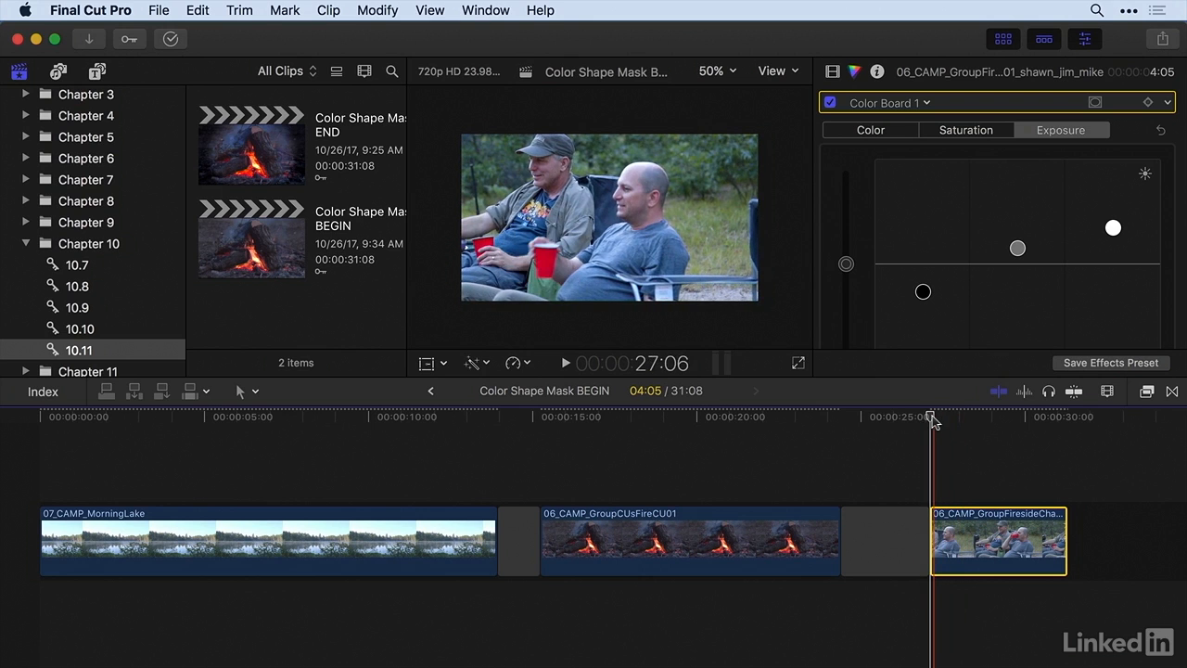
left_click(921, 104)
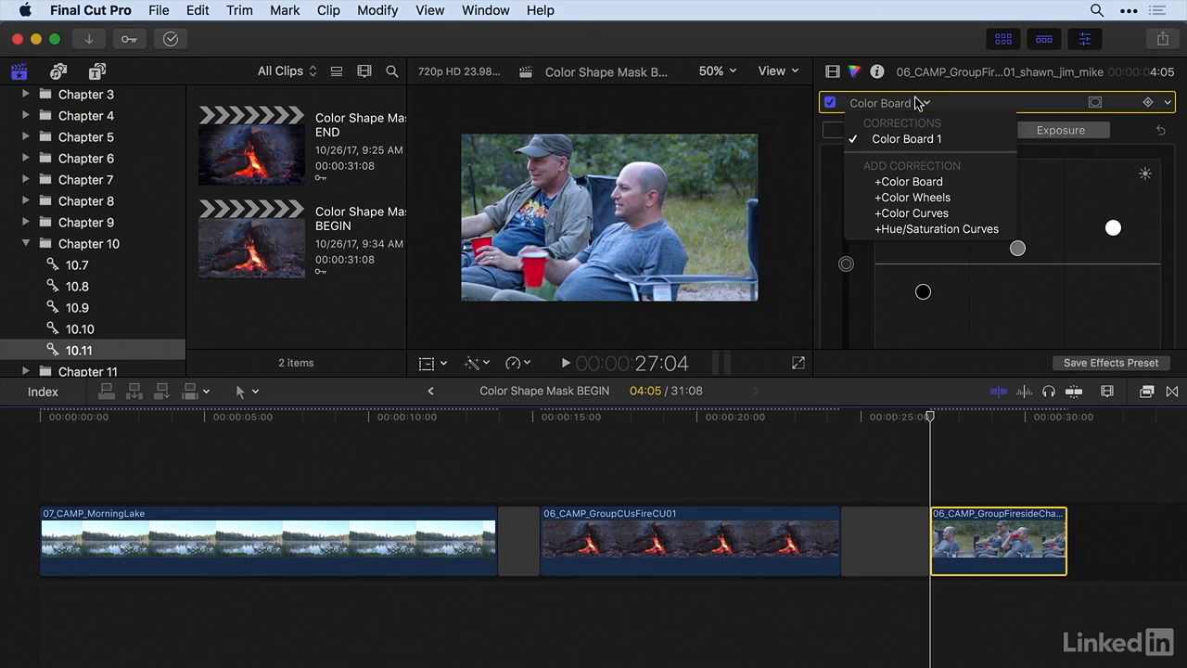
left_click(888, 232)
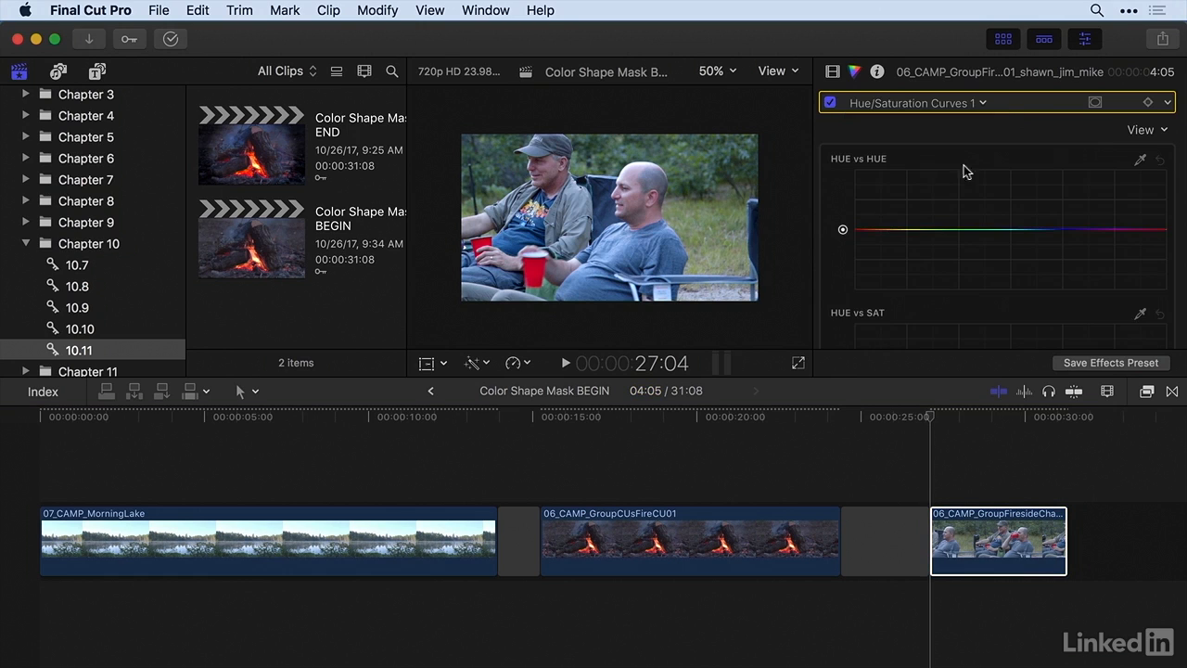
Sample the foreground red cup for the Hue vs Hue curve and raise the red control point to turn the cups blue
left_click(1140, 159)
left_click(529, 270)
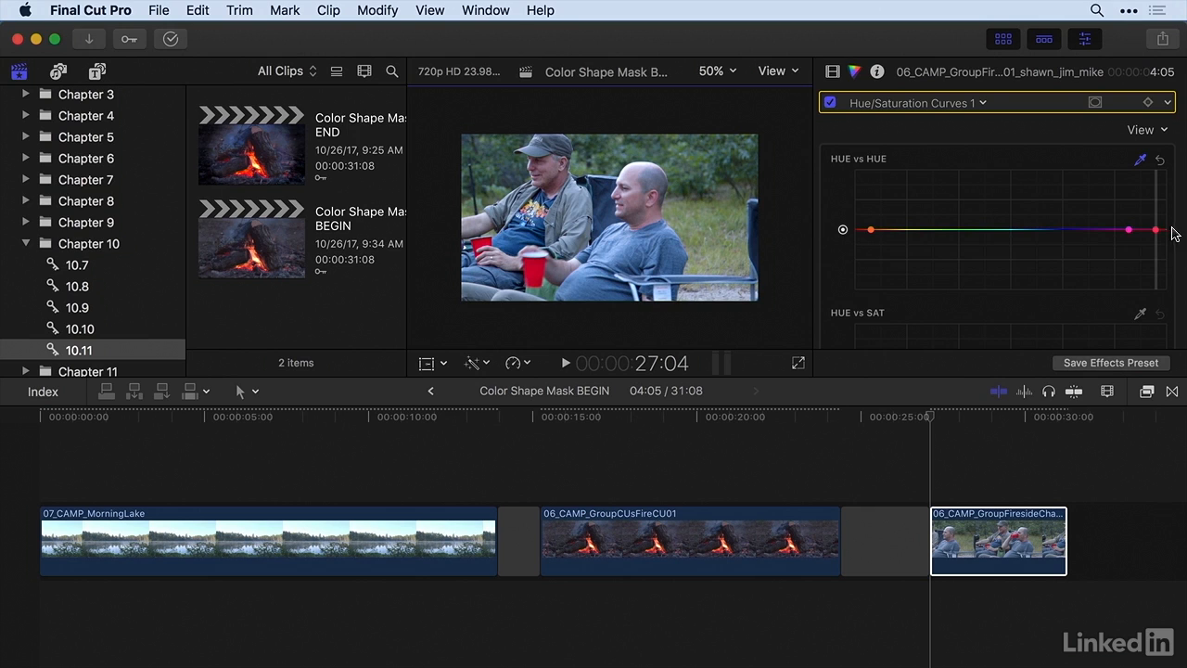
left_click_drag(1157, 230, 1153, 194)
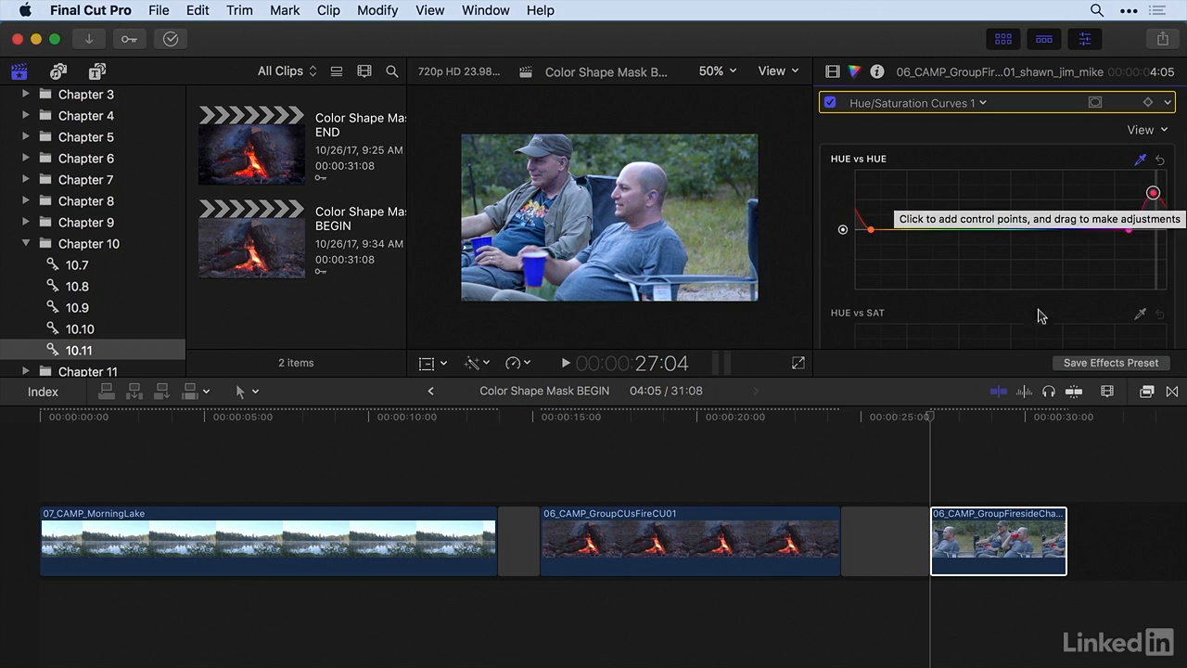
At 29:01, add control points around the raised red section of the Hue vs Hue curve to broaden the blue shift
left_click(988, 444)
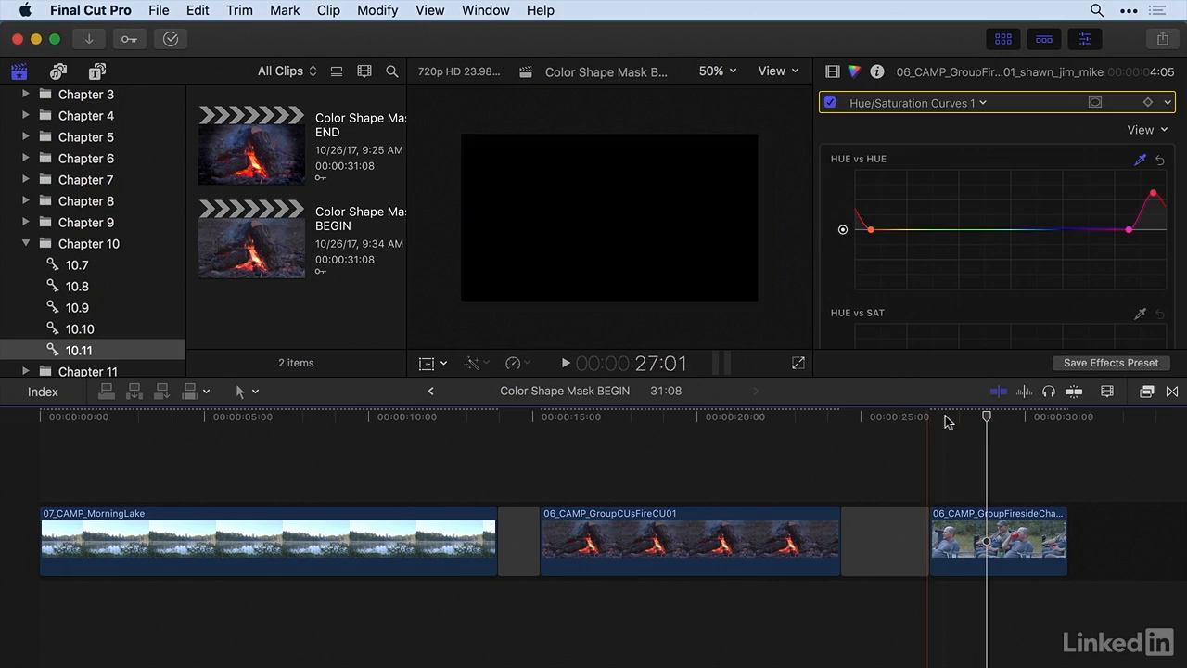
left_click(993, 412)
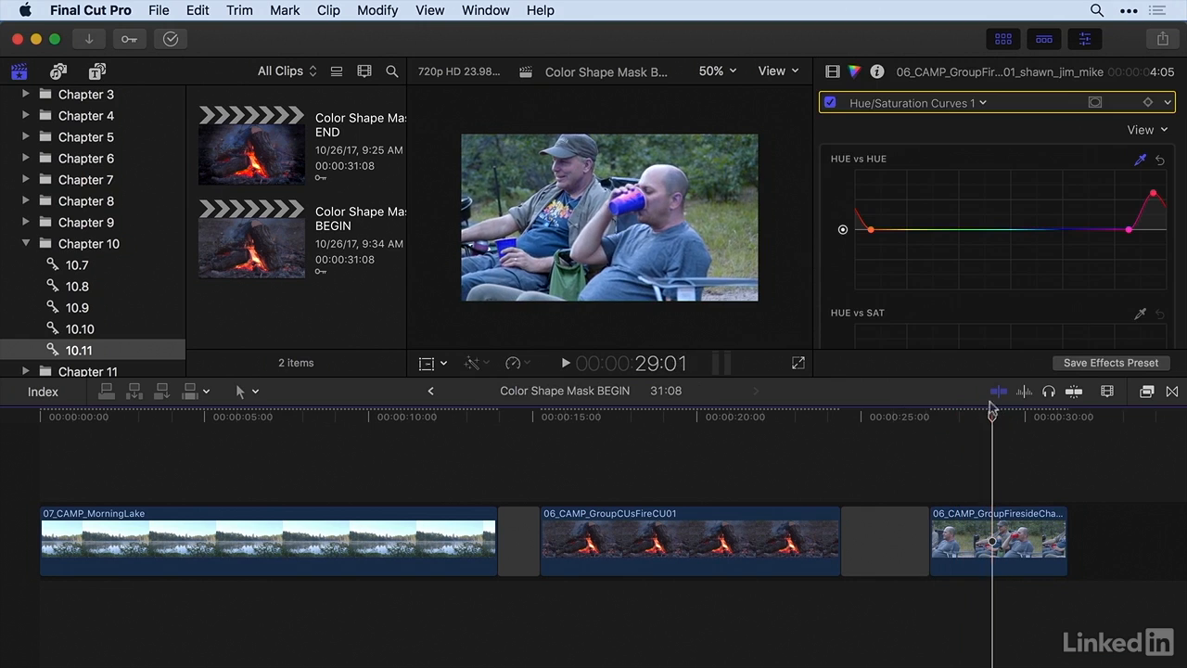
left_click(1138, 197)
left_click_drag(1156, 194, 1162, 197)
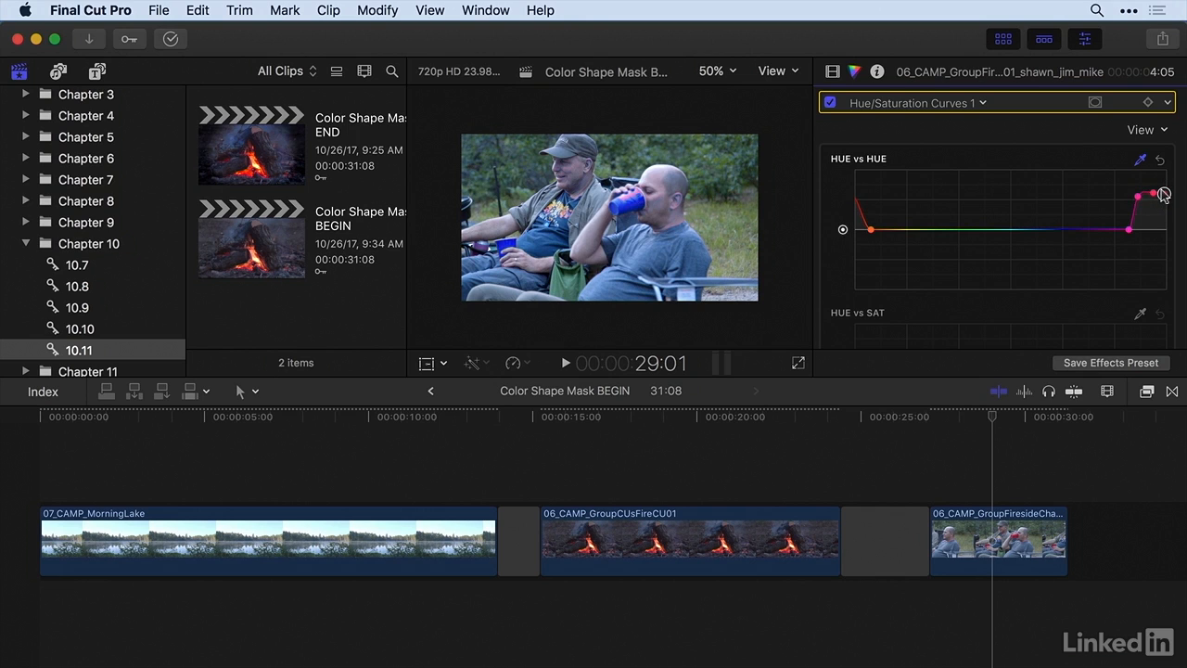
left_click(1165, 194)
left_click(1133, 199)
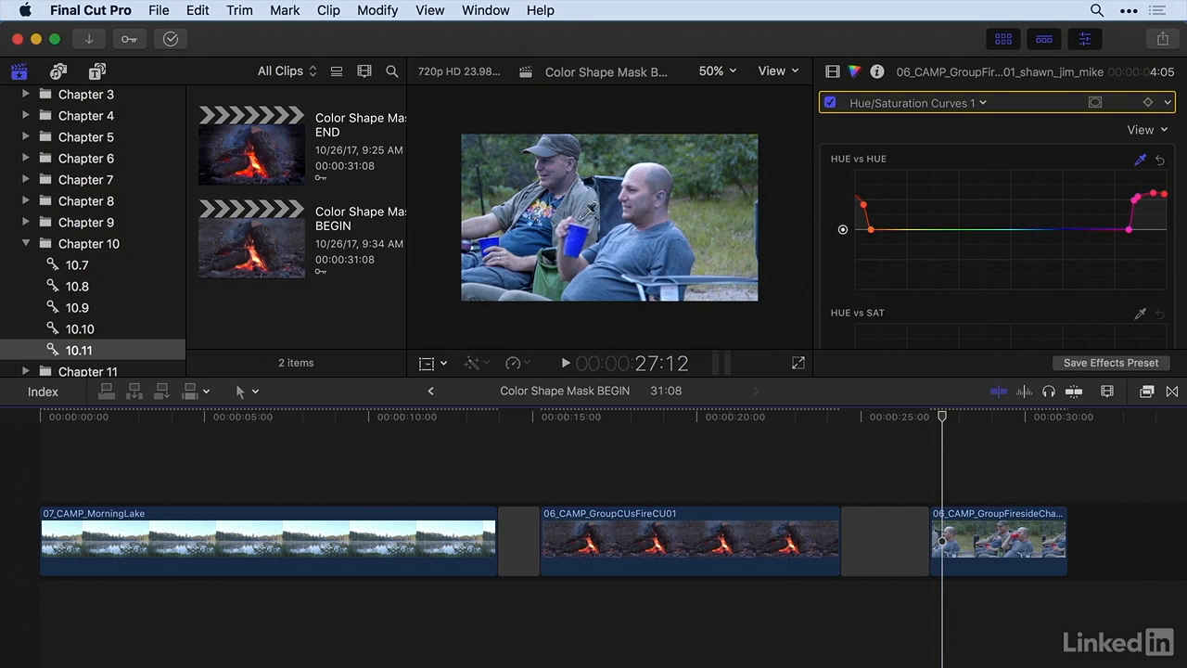
Return to the first frame of the fireside chat clip and add a shape mask to its Hue/Saturation Curves correction
left_click(943, 414)
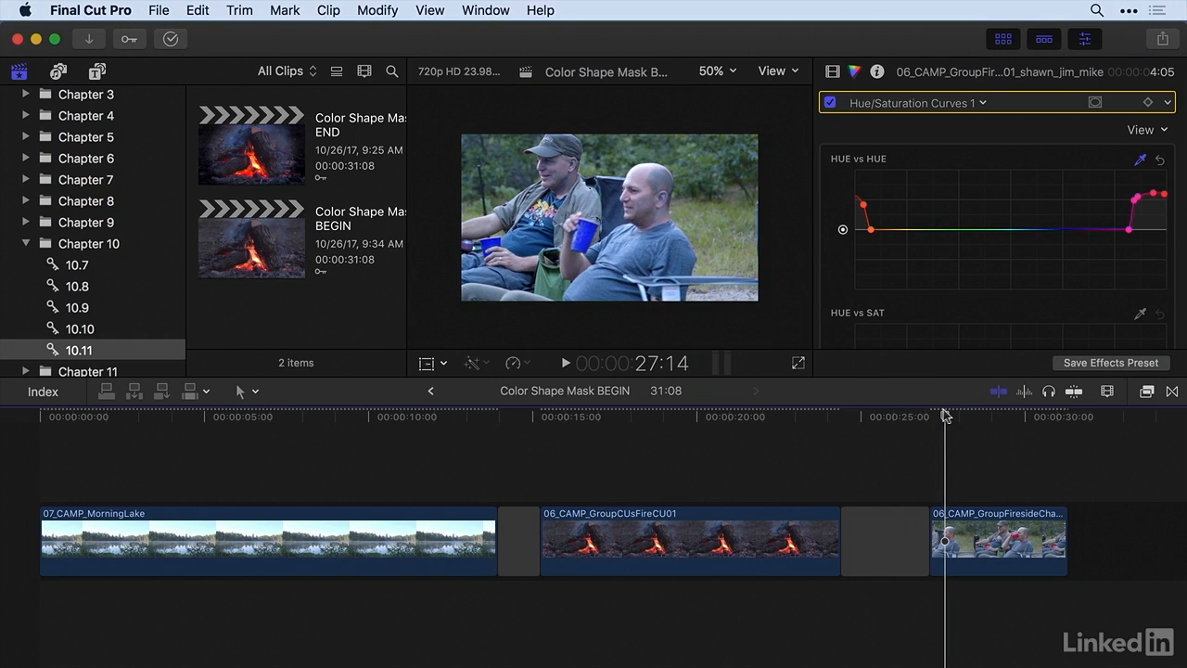
key("Up")
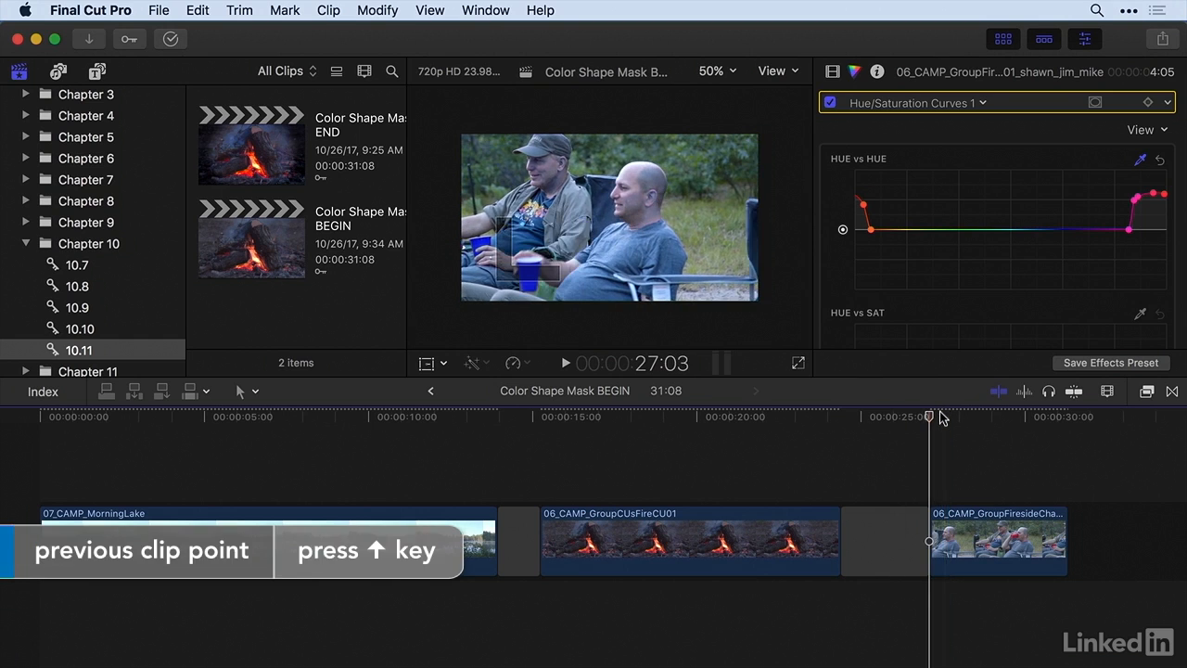
left_click(935, 525)
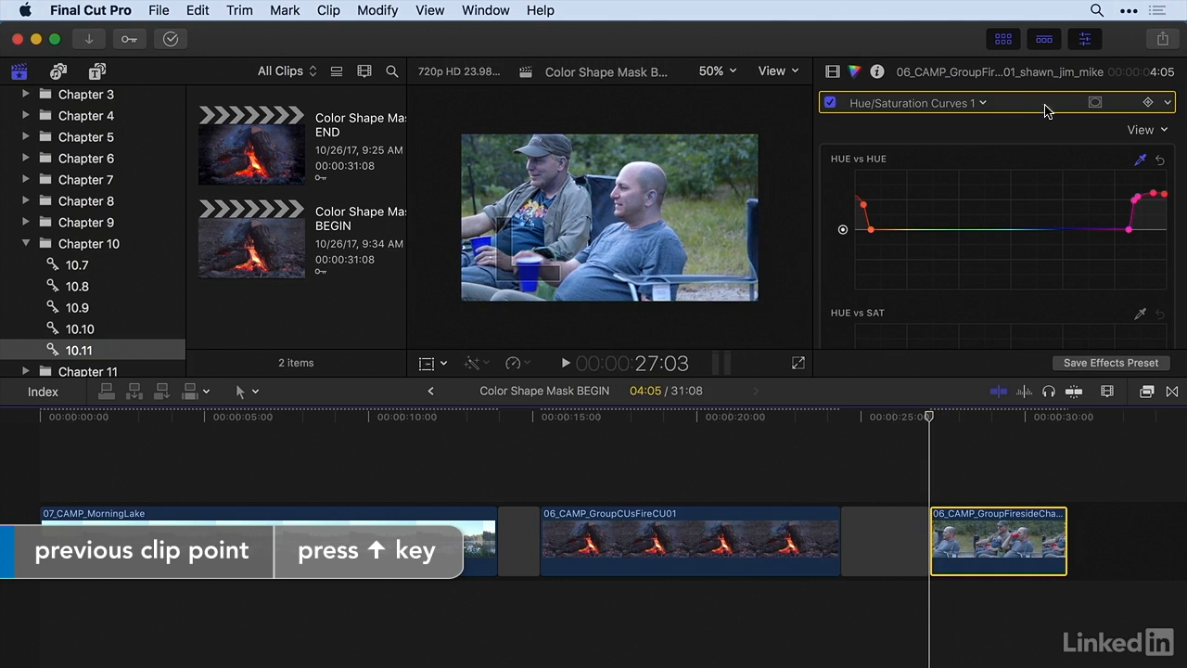
left_click(1091, 102)
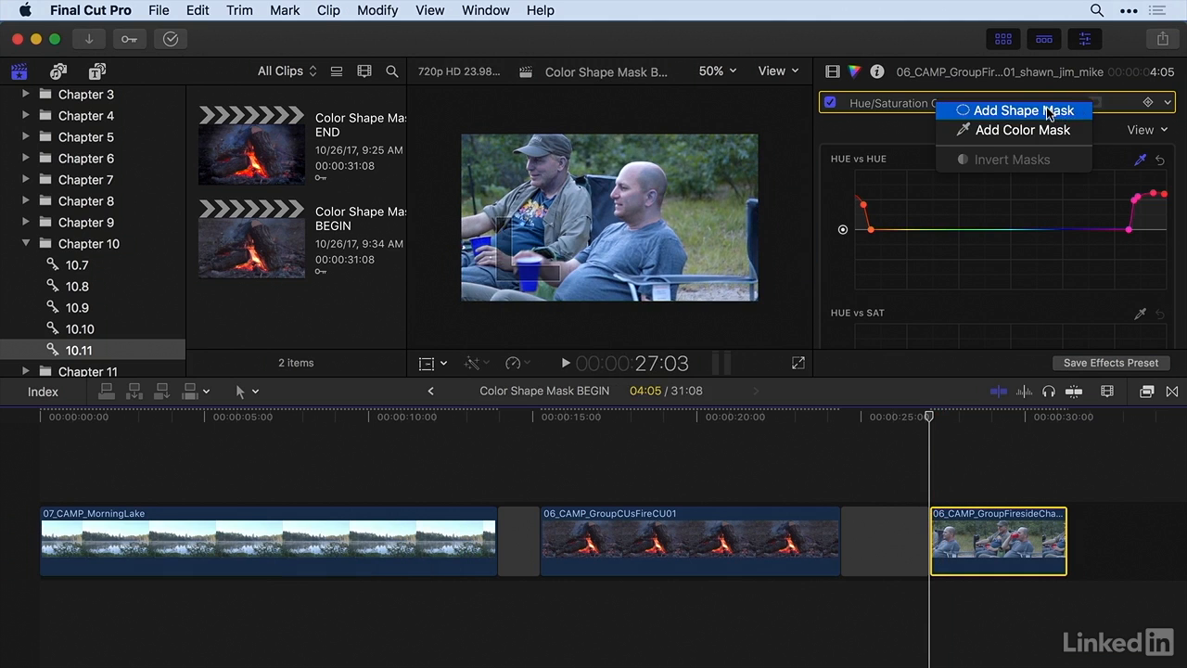
left_click(1049, 112)
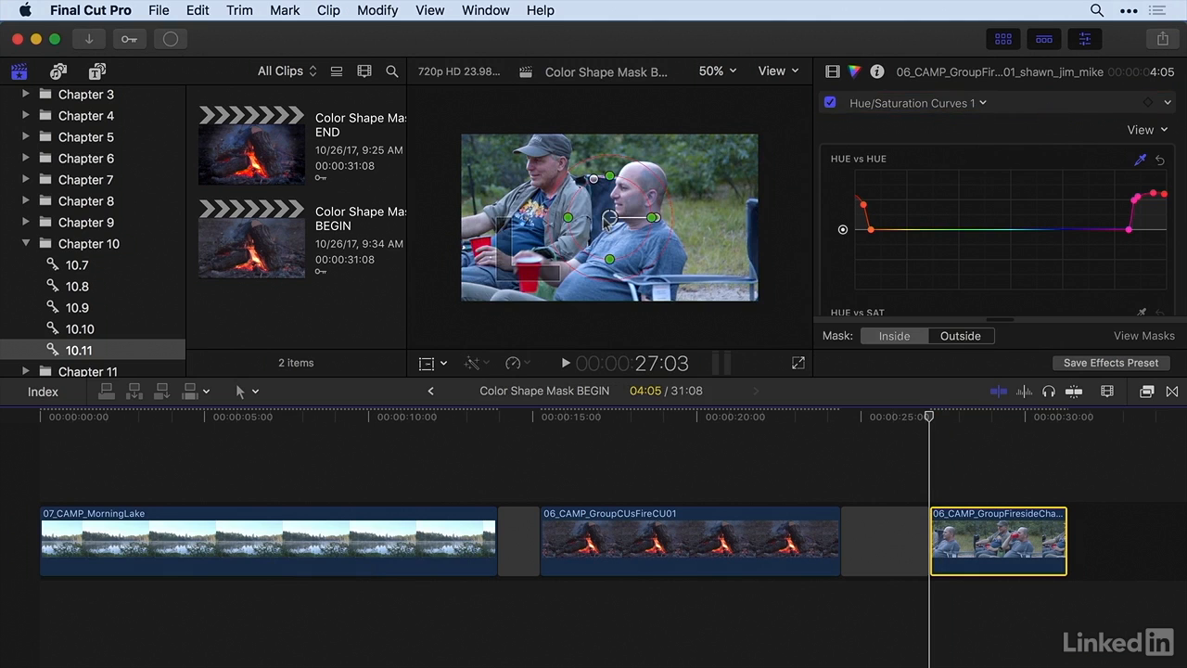
Move the shape mask onto the foreground cup, shrink and square it to fit closely, and fit the image to the viewer
left_click_drag(594, 236, 525, 286)
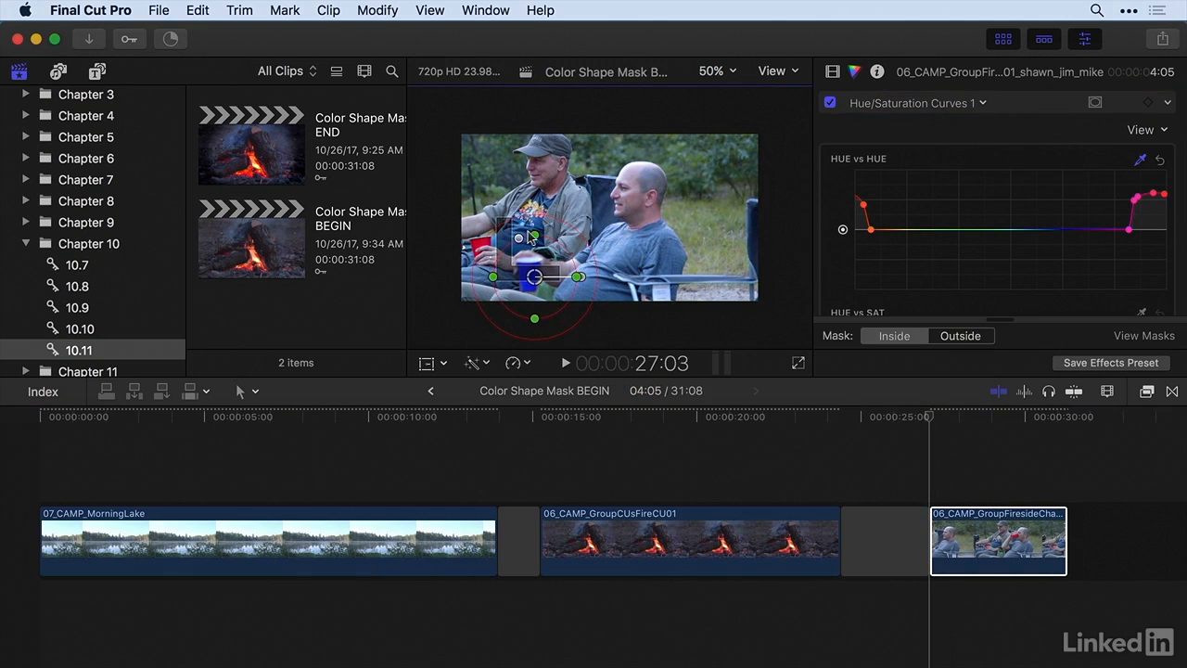
left_click_drag(535, 235, 523, 273)
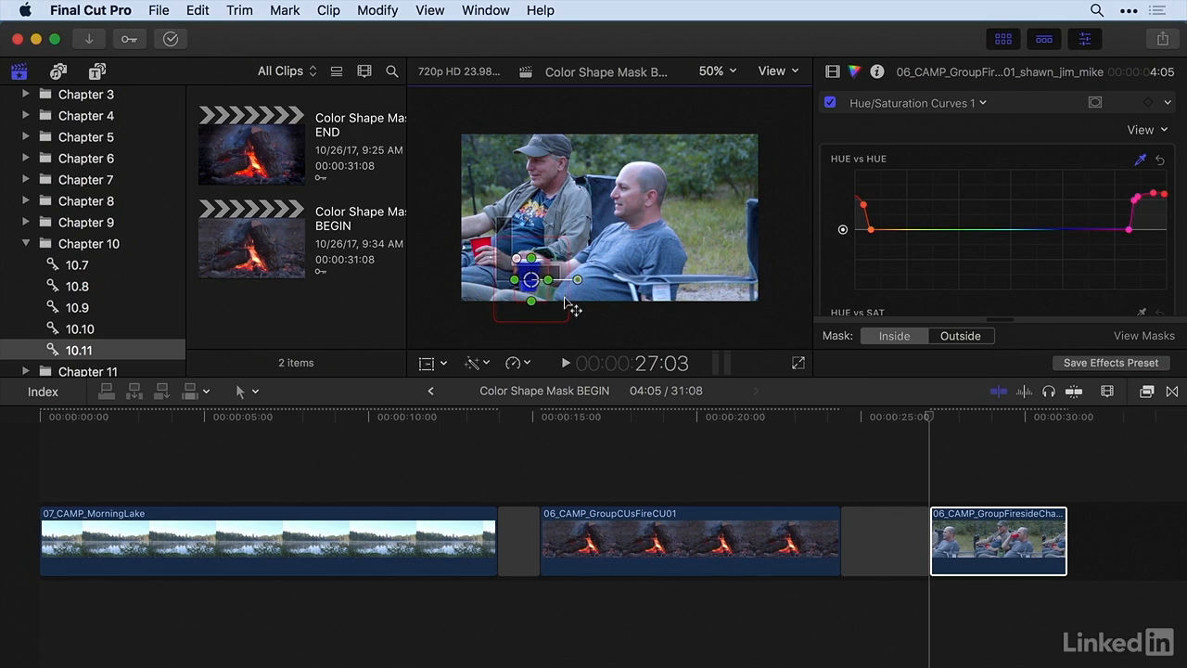
left_click_drag(568, 307, 529, 255)
left_click(712, 71)
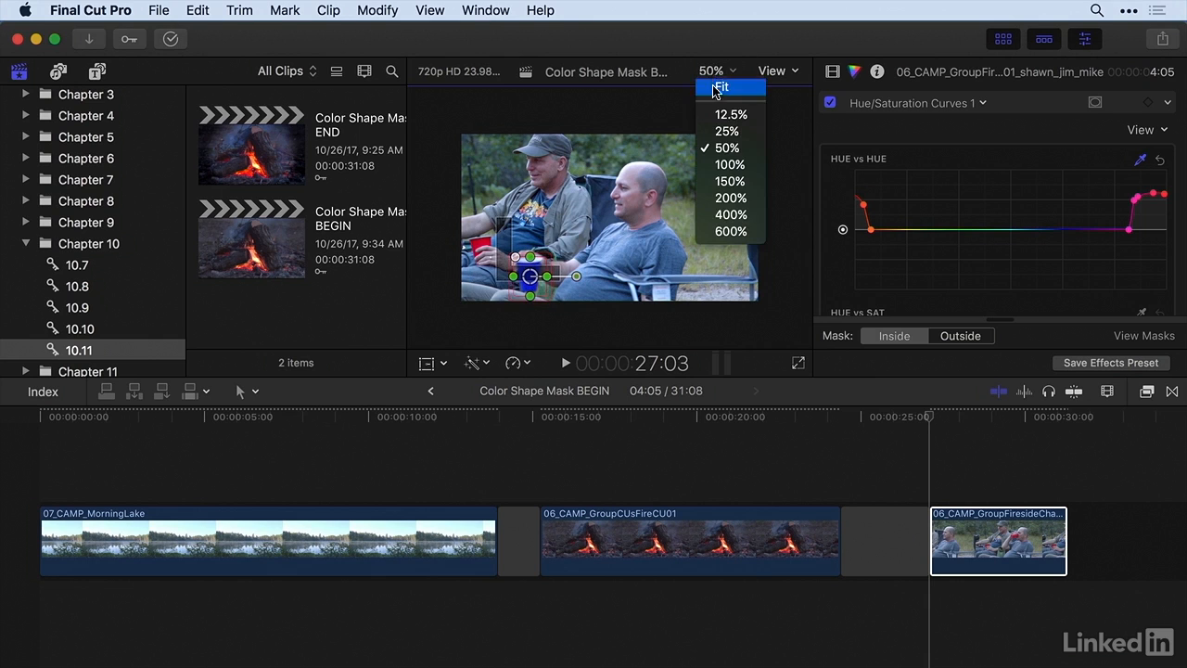
left_click(715, 89)
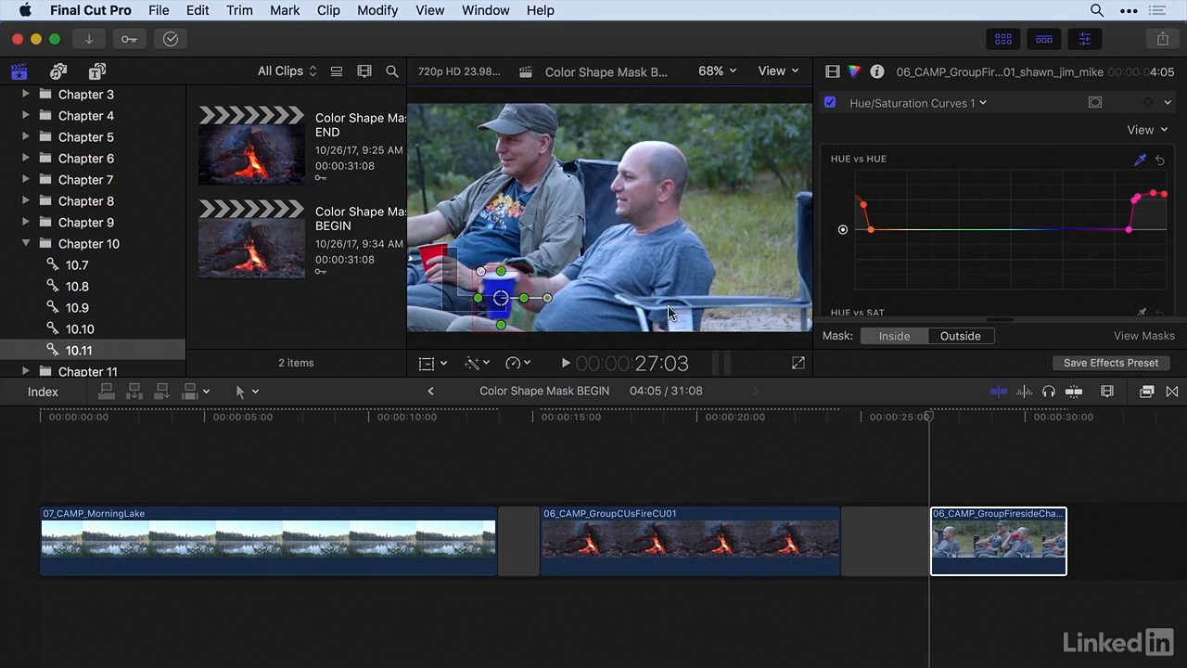
Add a keyframe for Shape Mask 1 at the clip's first frame and reposition the mask over the cup at 27:04
left_click(826, 72)
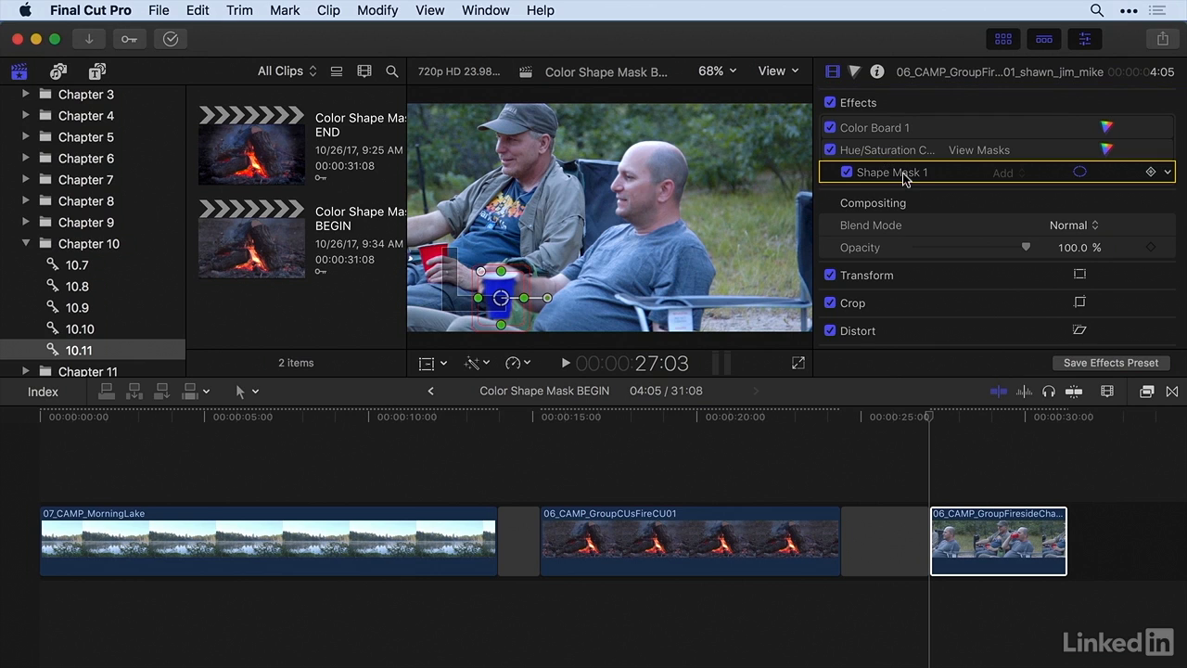
left_click(1148, 172)
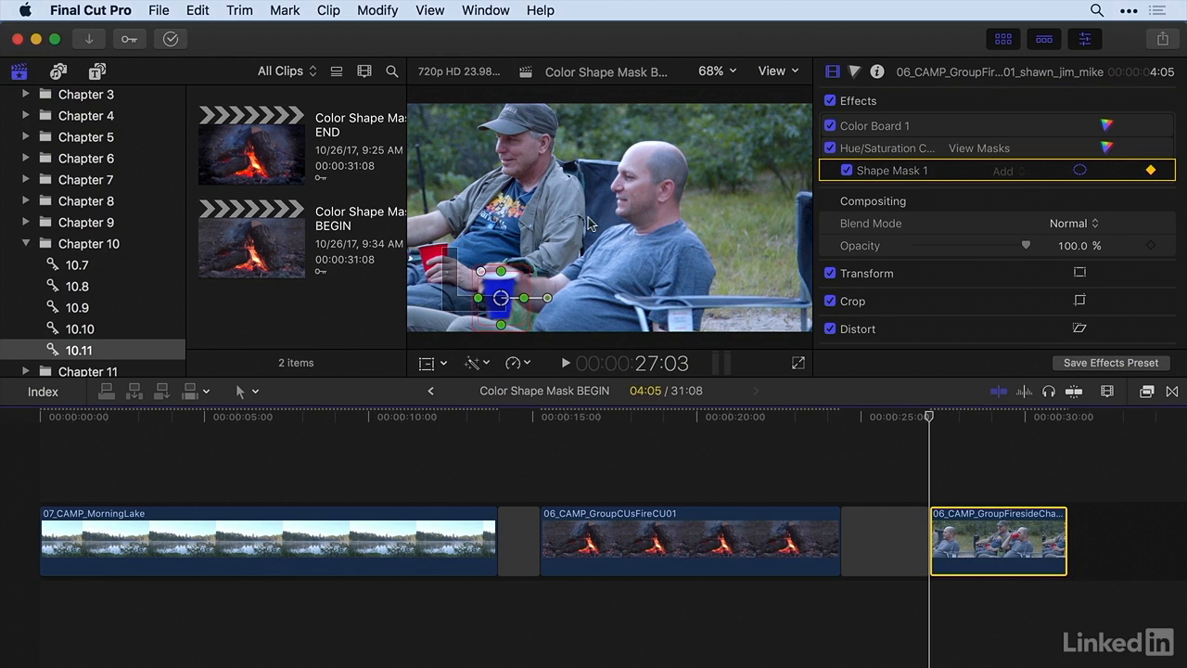
left_click_drag(896, 417, 927, 425)
key("Right")
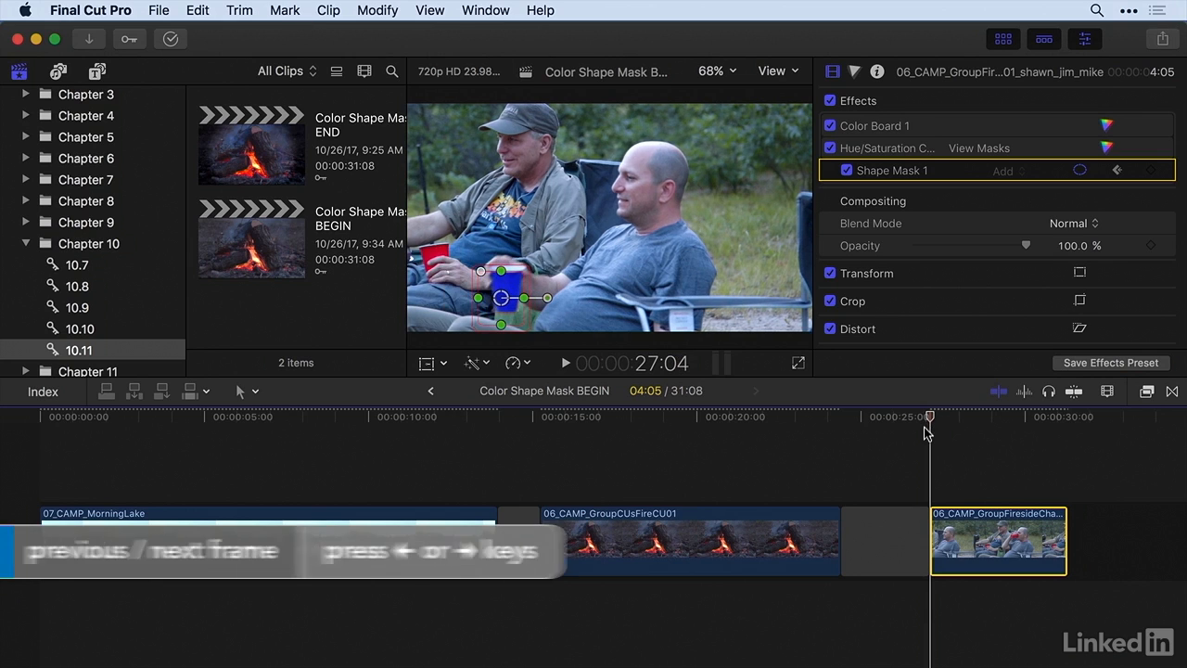
left_click_drag(501, 300, 503, 295)
Advance to 27:06, then move and rotate the shape mask to match the foreground cup's position and tilt
key("Right")
key("Right")
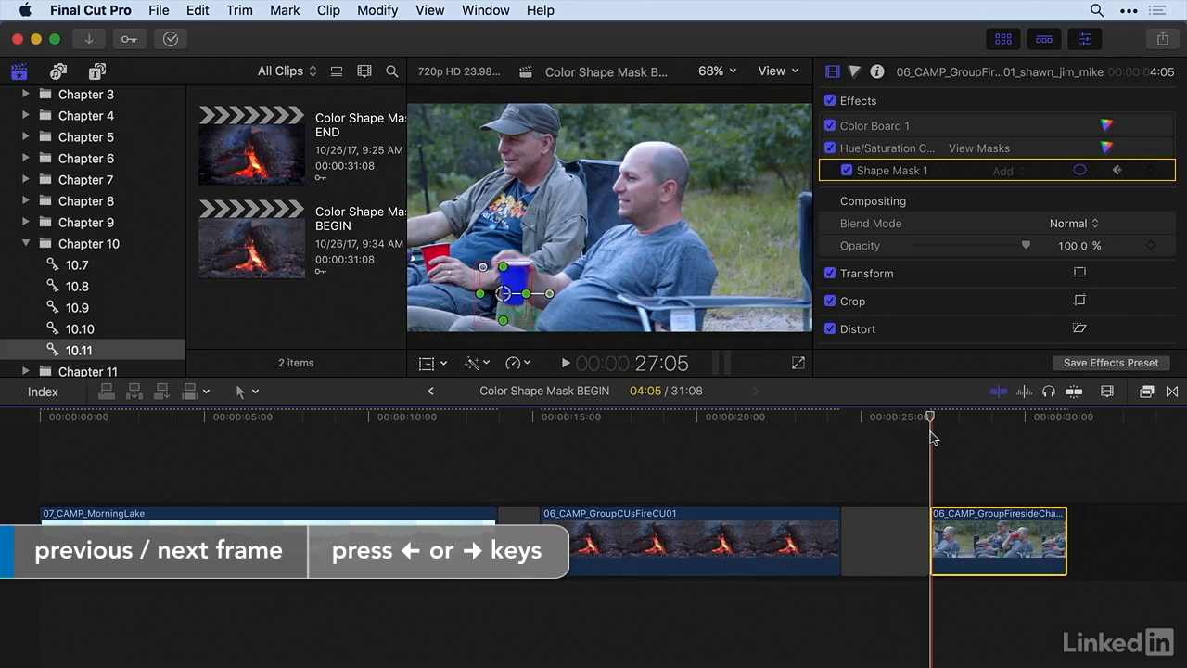
left_click_drag(503, 293, 530, 305)
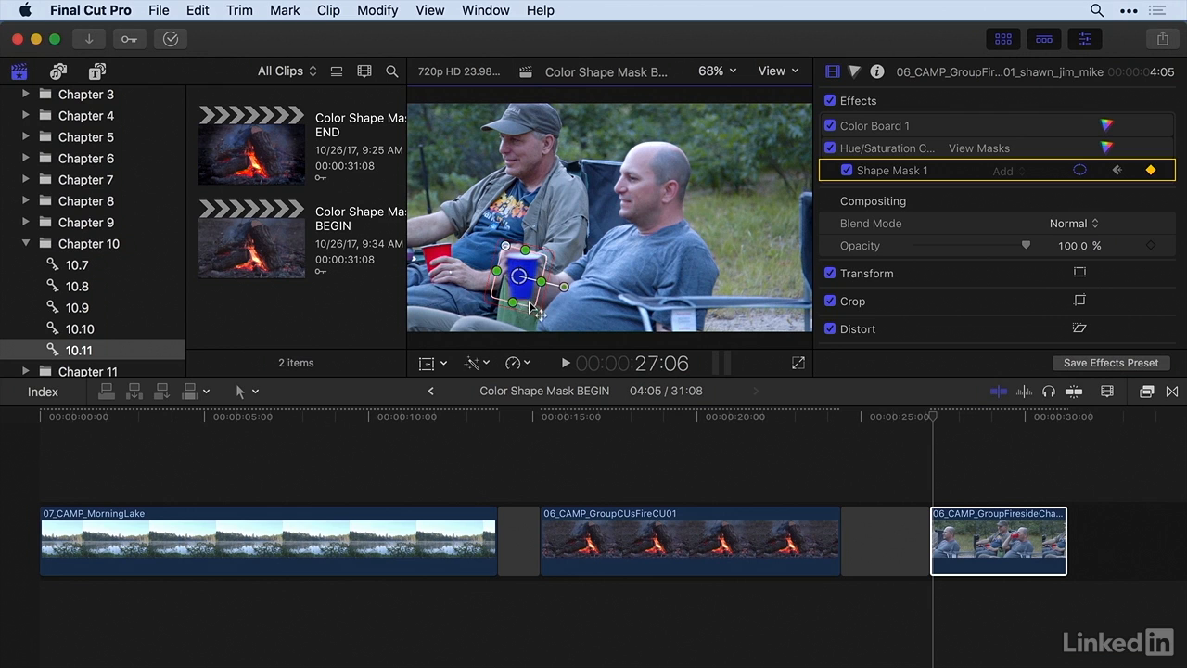
left_click(932, 418)
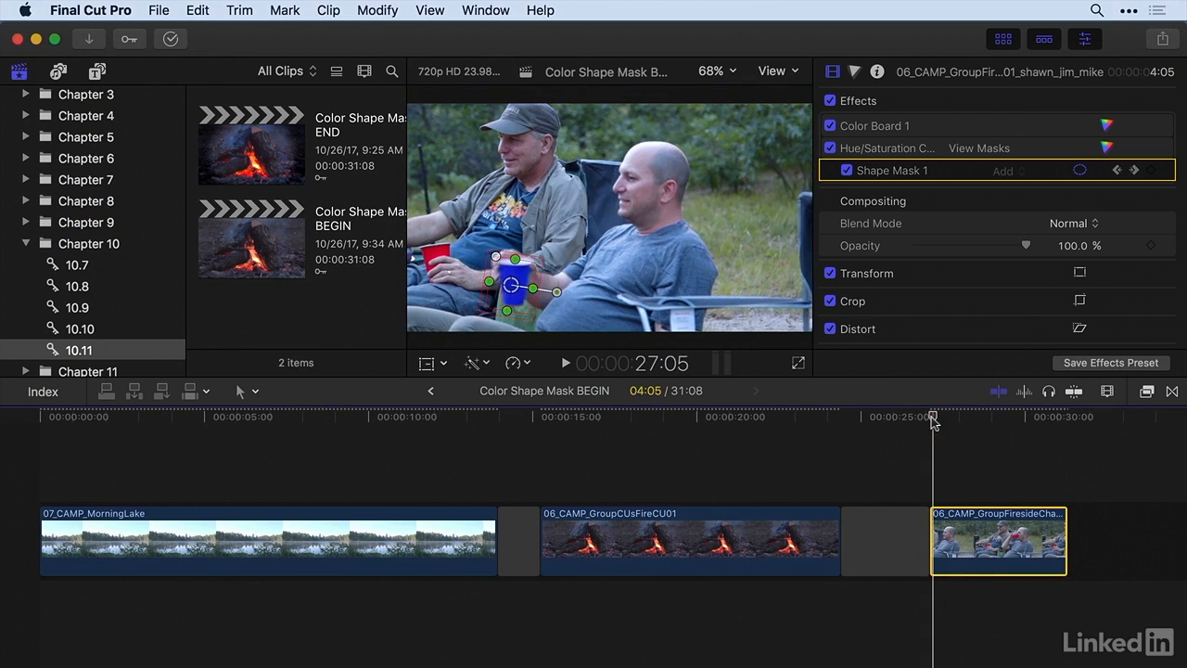
key("Right")
key("Right")
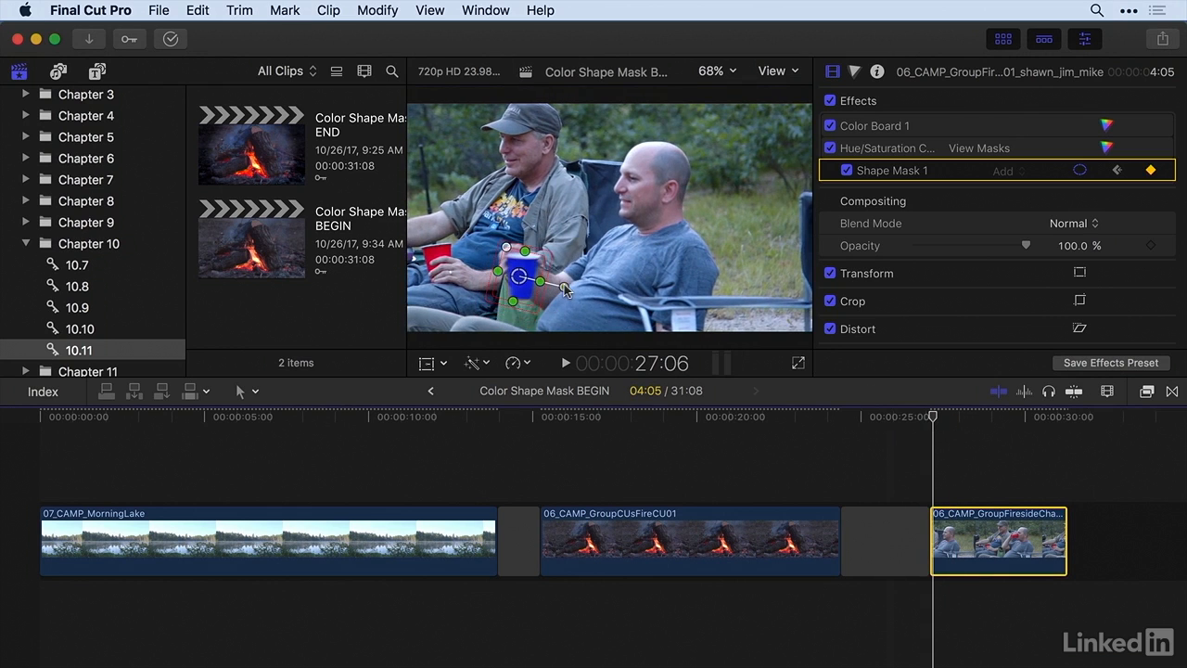
left_click_drag(566, 290, 565, 279)
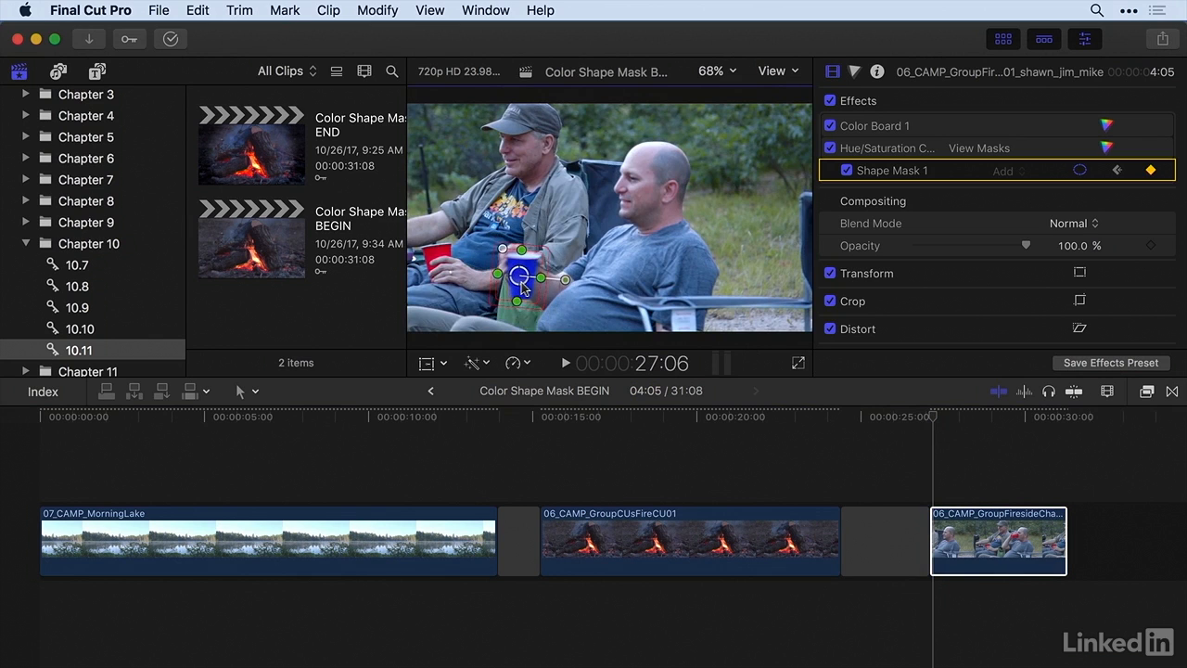
Advance to 27:09, then move and angle the shape mask back over the foreground cup
left_click(935, 422)
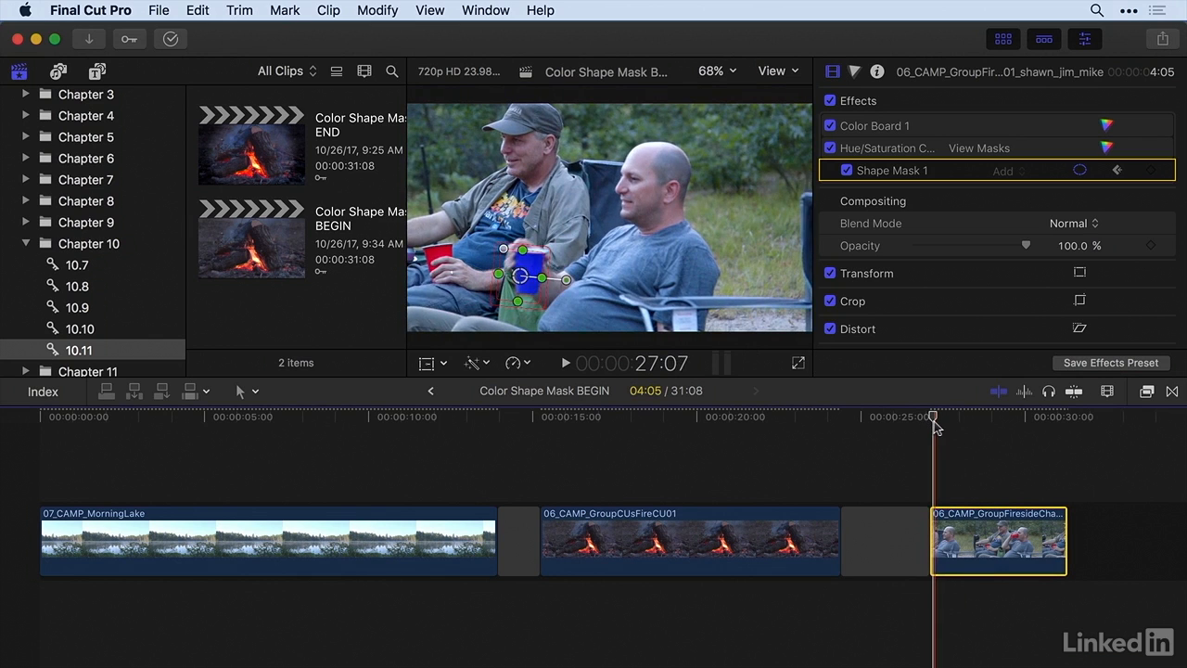
key("Right")
key("Right")
left_click(512, 278)
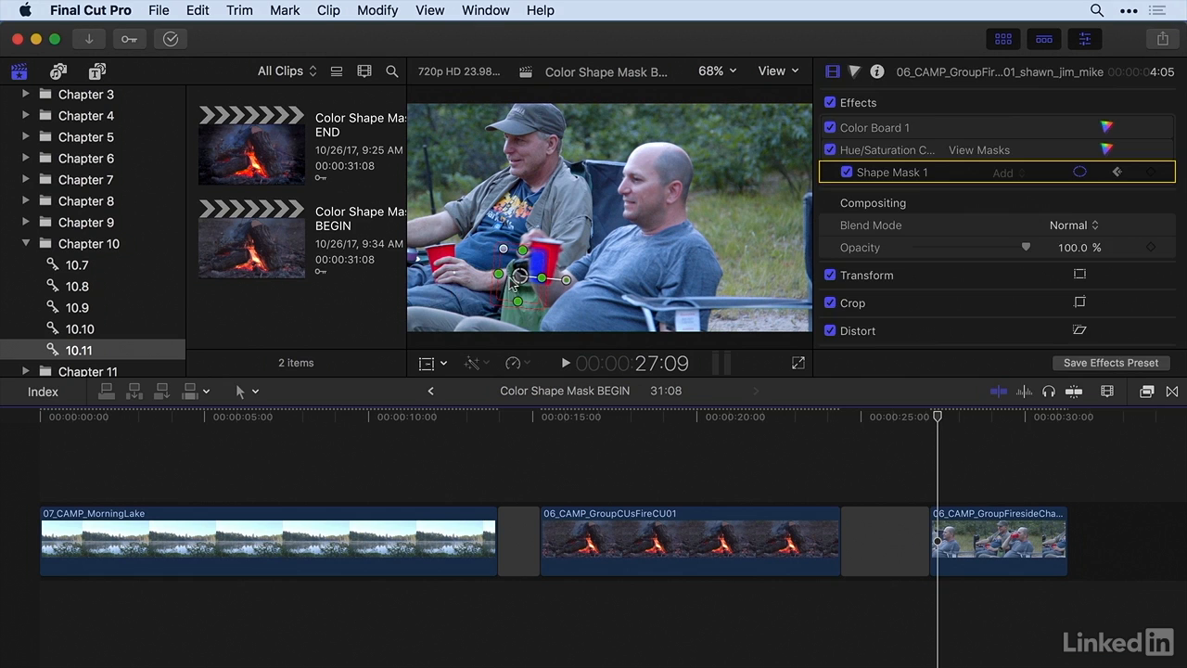
left_click_drag(511, 281, 536, 267)
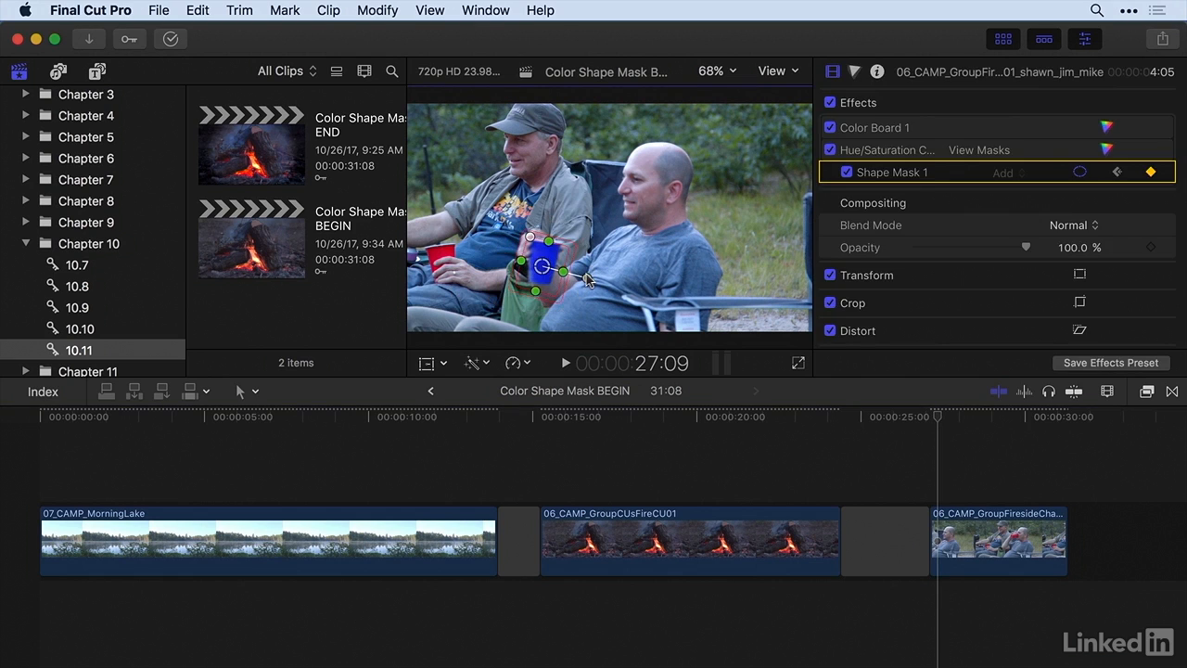
Open the Color Shape Mask END project, zoom out its timeline, and return to the beginning to review the finished grades
double_click(251, 144)
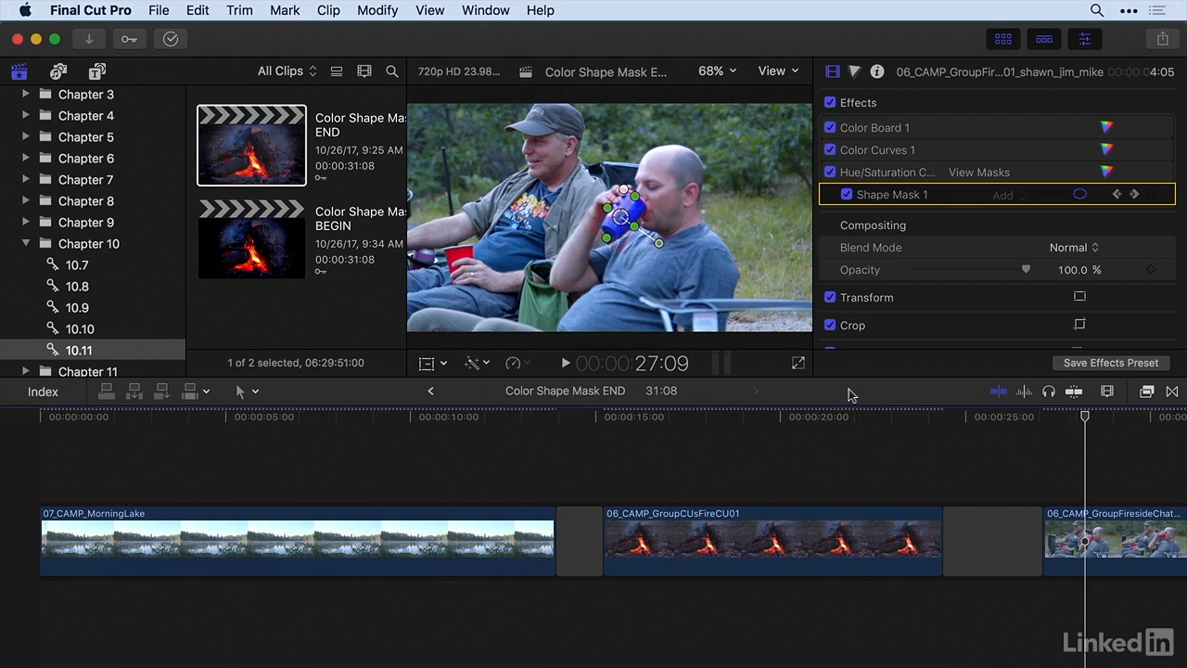
key("super+minus")
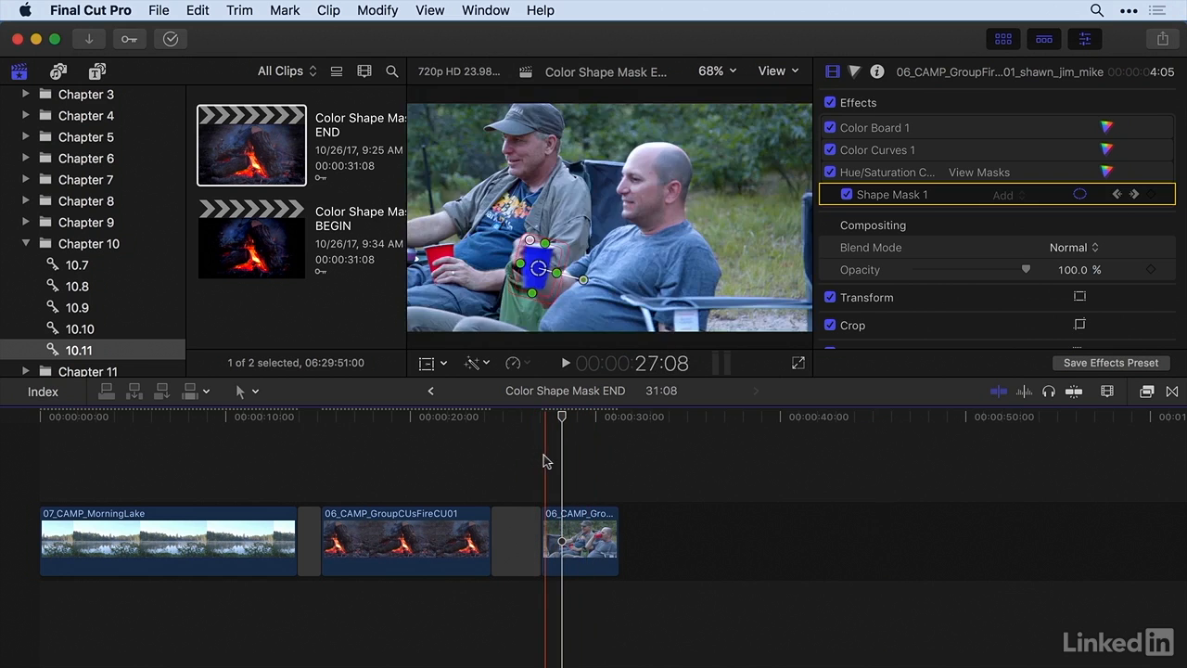
left_click(7, 436)
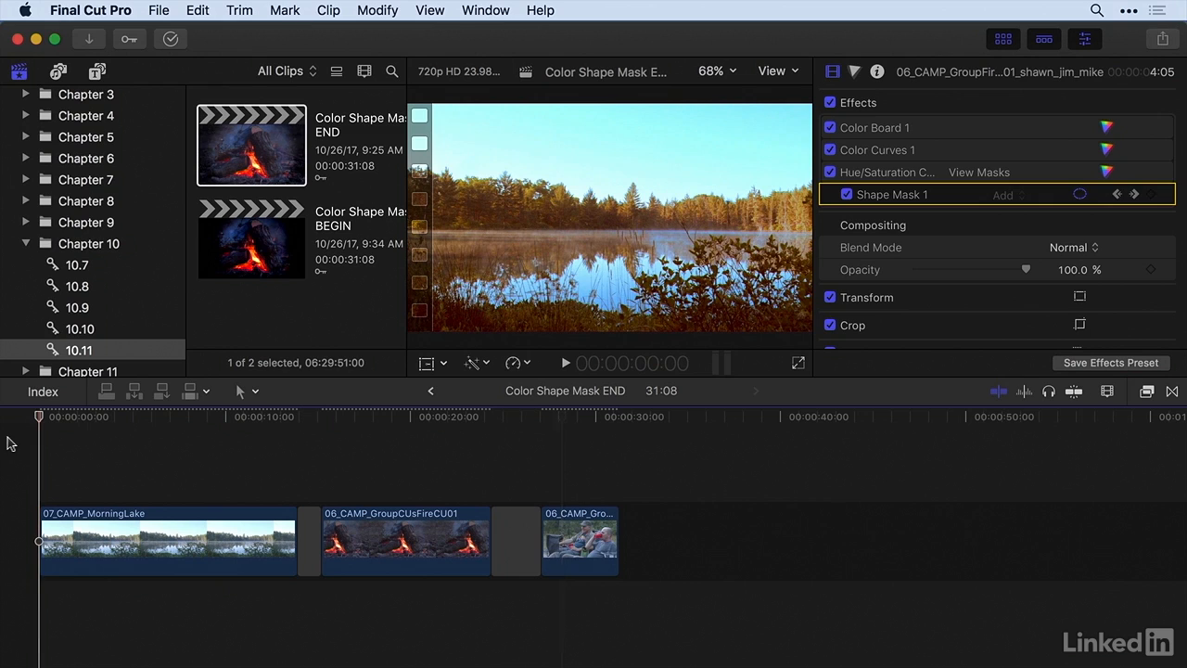